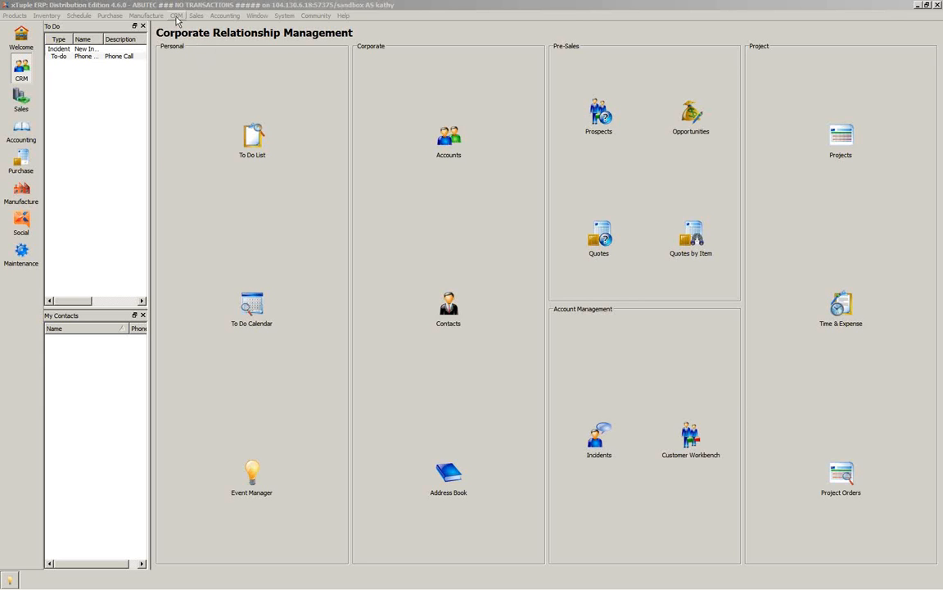
- Open the CRM project list and open the ERPXT implementation project for editing
click(176, 17)
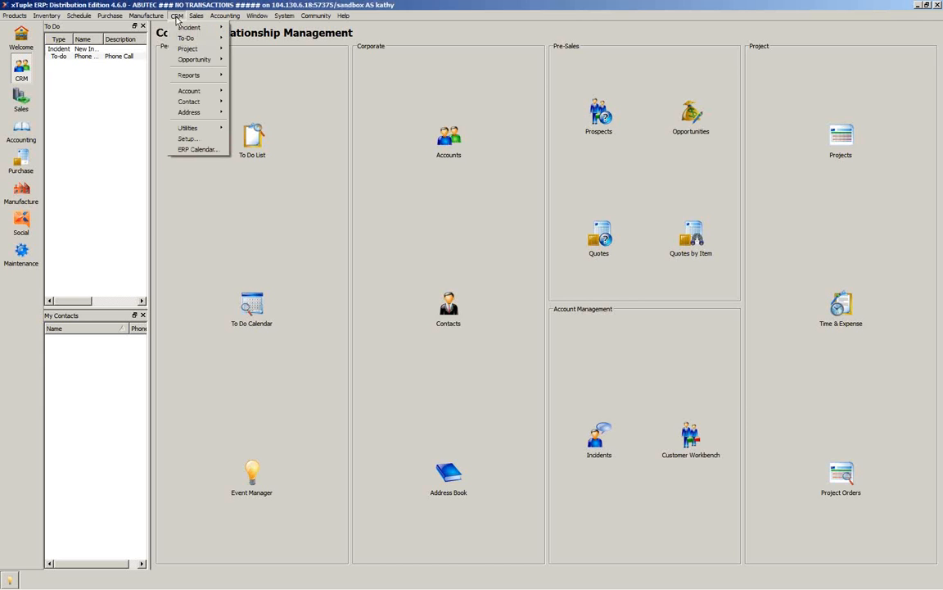
mouse_move(176, 52)
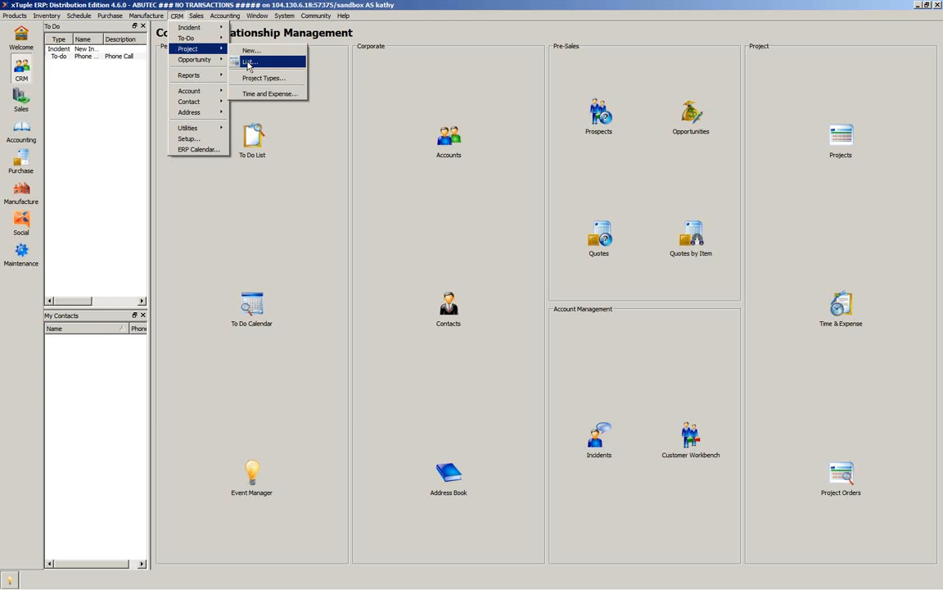
click(248, 63)
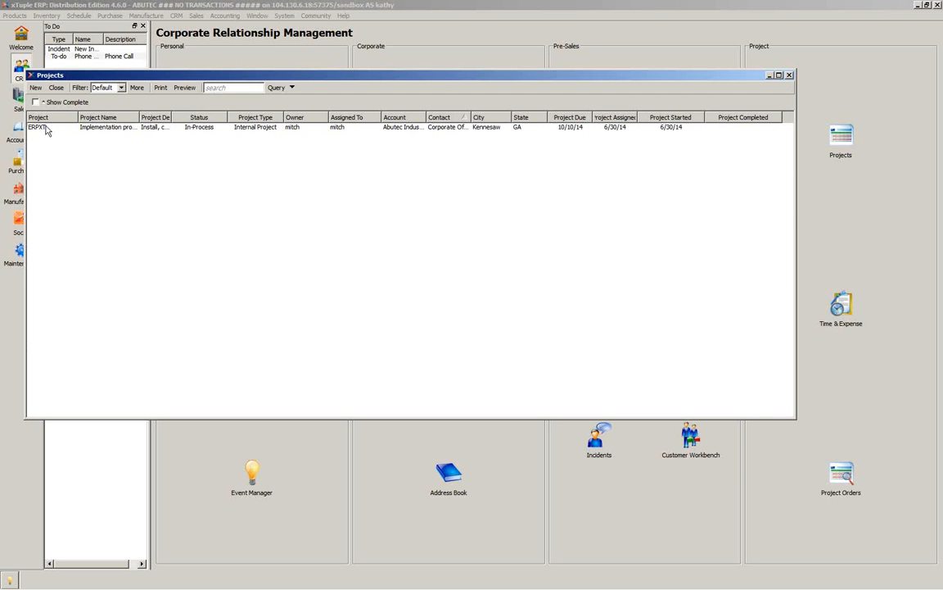
click(112, 127)
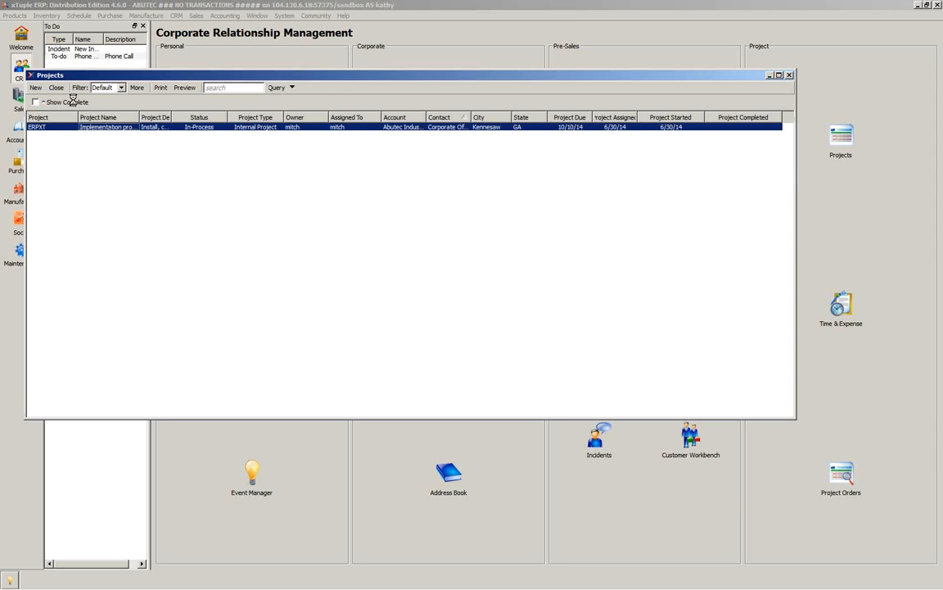
click(782, 29)
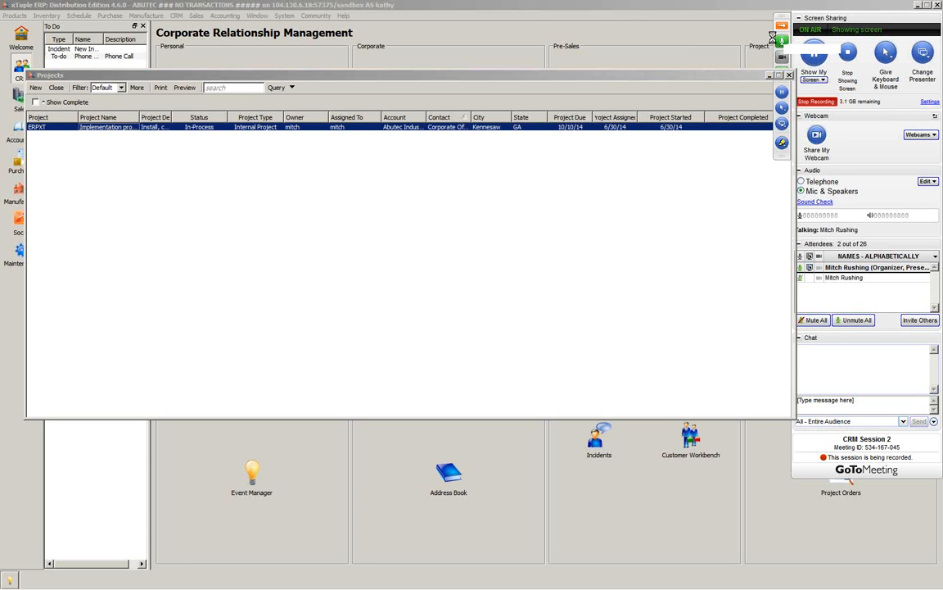
double_click(685, 127)
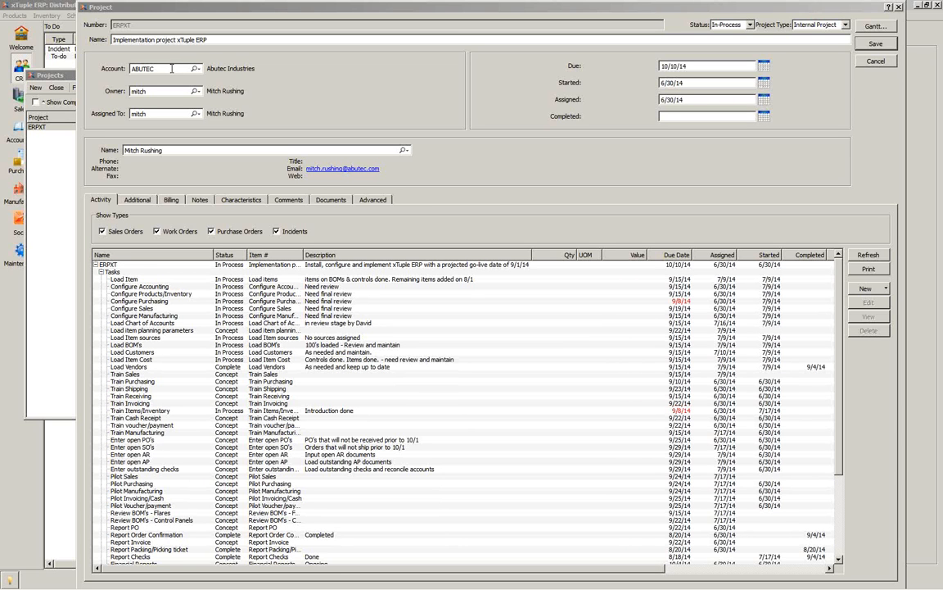
- Clear the project's account and re-enter it by choosing Abutec Industries from the matching suggestions
click(170, 69)
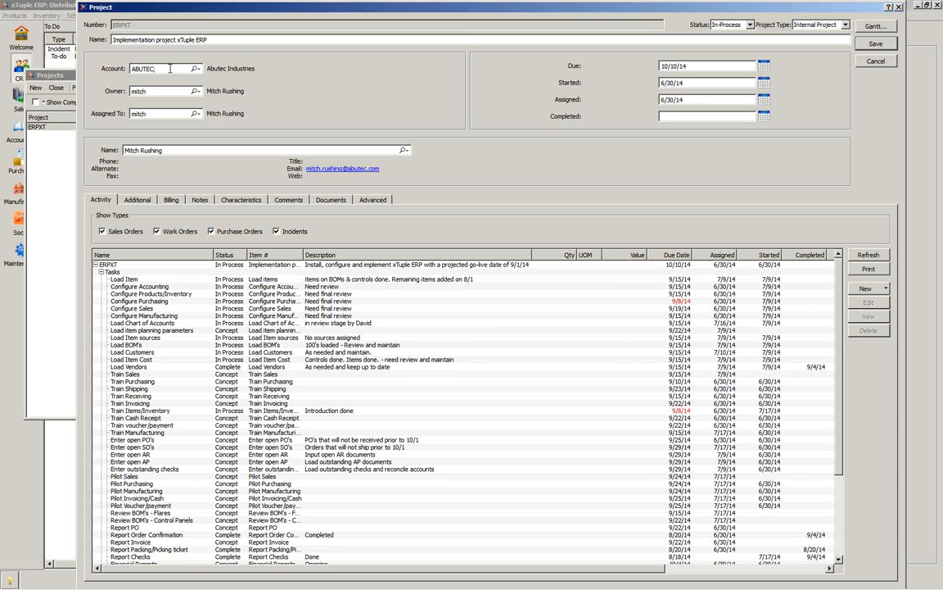
drag(170, 69, 115, 70)
key(BackSpace)
text(ab)
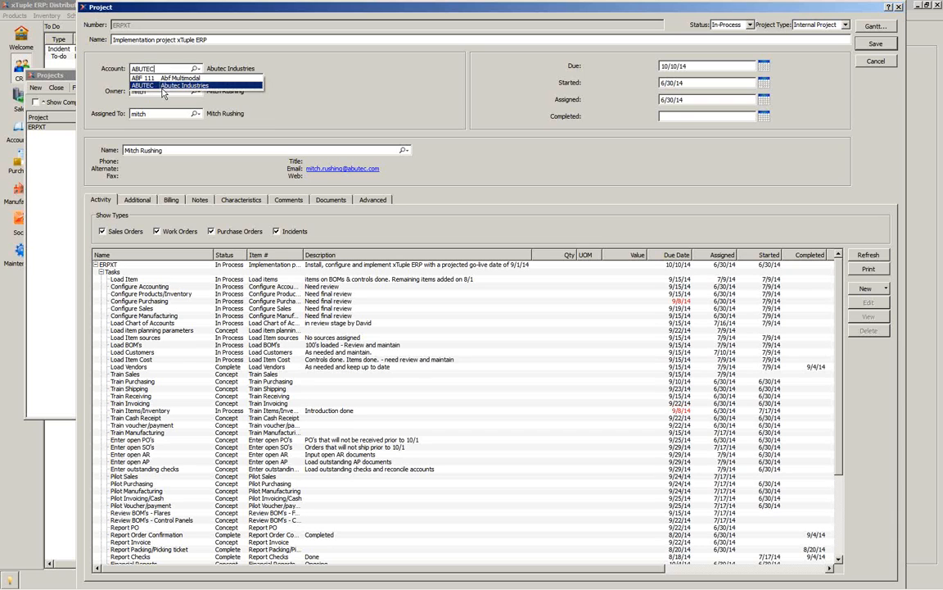
click(162, 86)
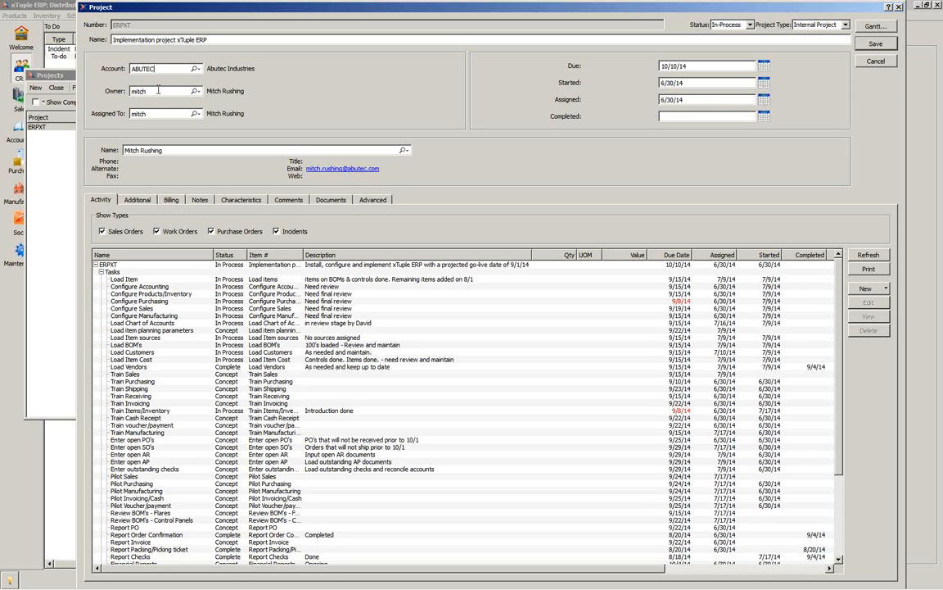
- Clear the project's owner, browse the list of user names without choosing one, and re-enter the owner's username
drag(157, 90, 123, 102)
text(mi)
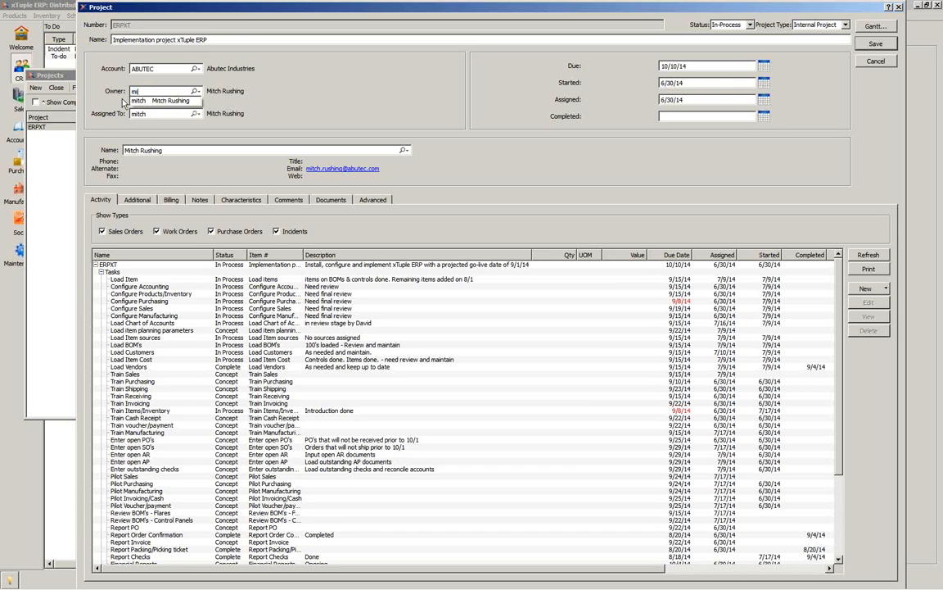
key(BackSpace)
key(BackSpace)
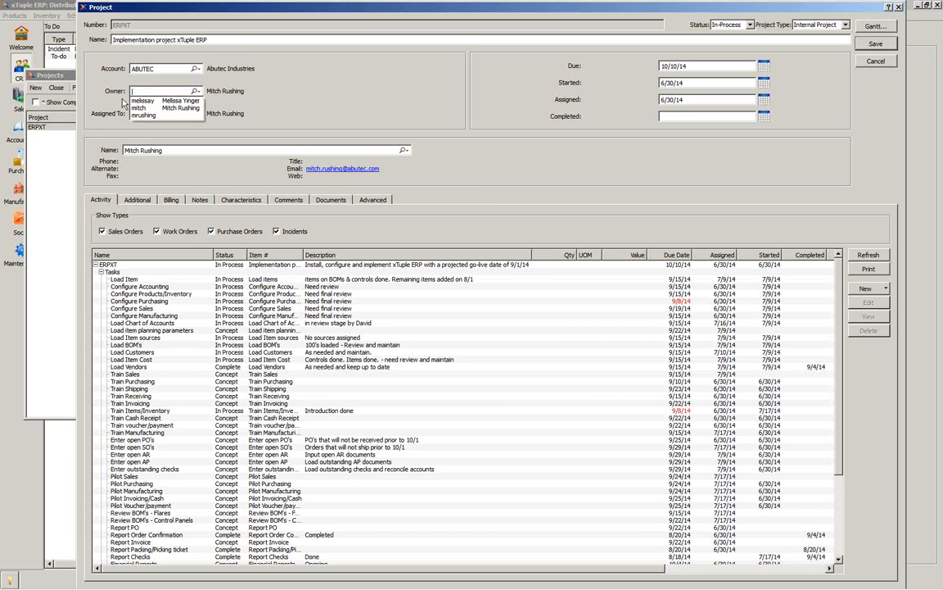
click(196, 91)
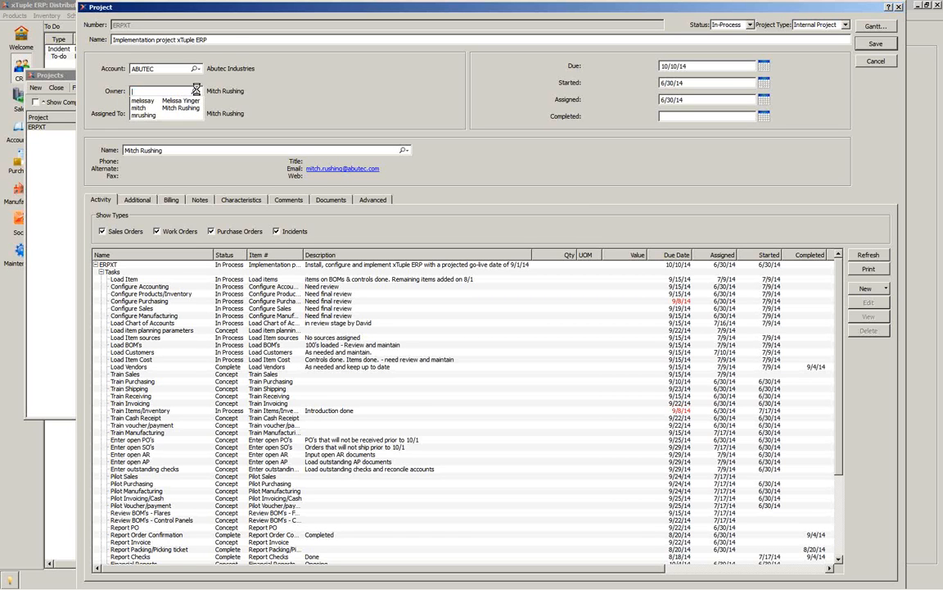
click(197, 90)
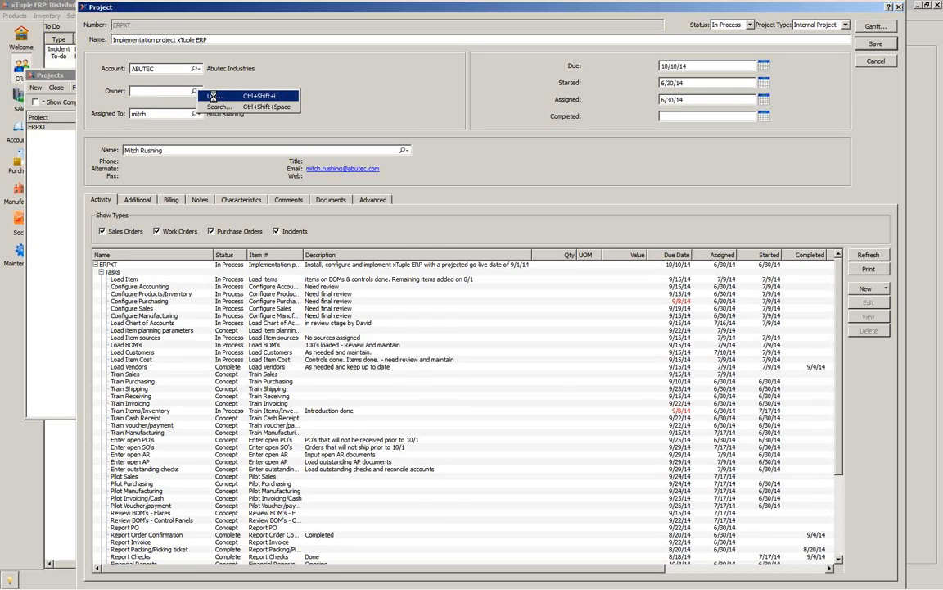
click(215, 98)
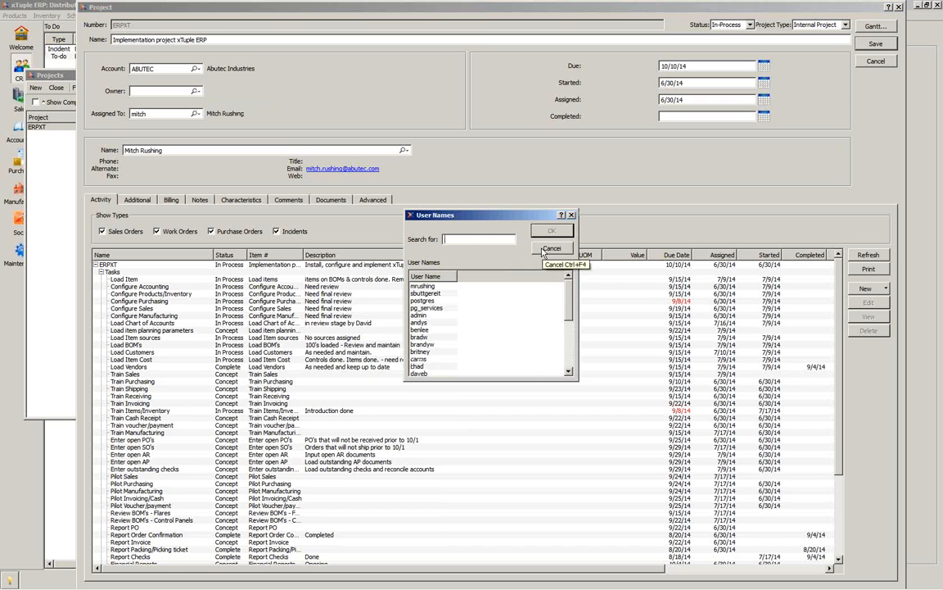
click(545, 250)
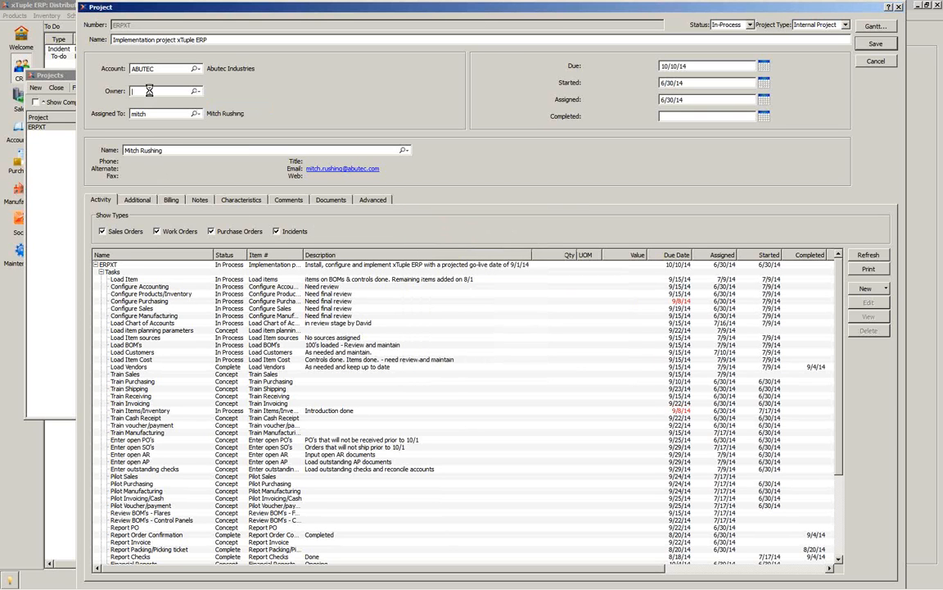
text(mitch)
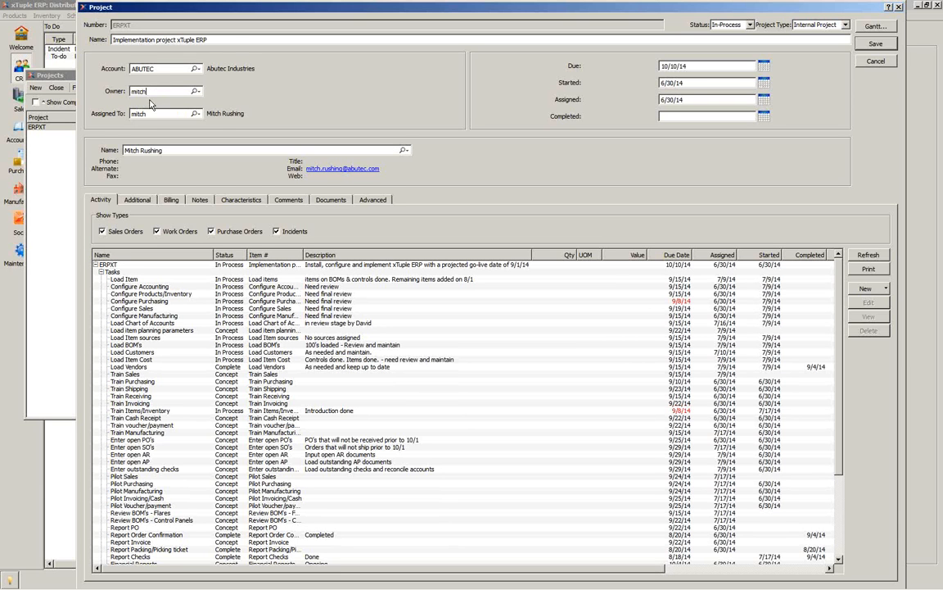
key(Tab)
- Check the lookup options available for the project's contact without choosing any
click(169, 150)
click(405, 149)
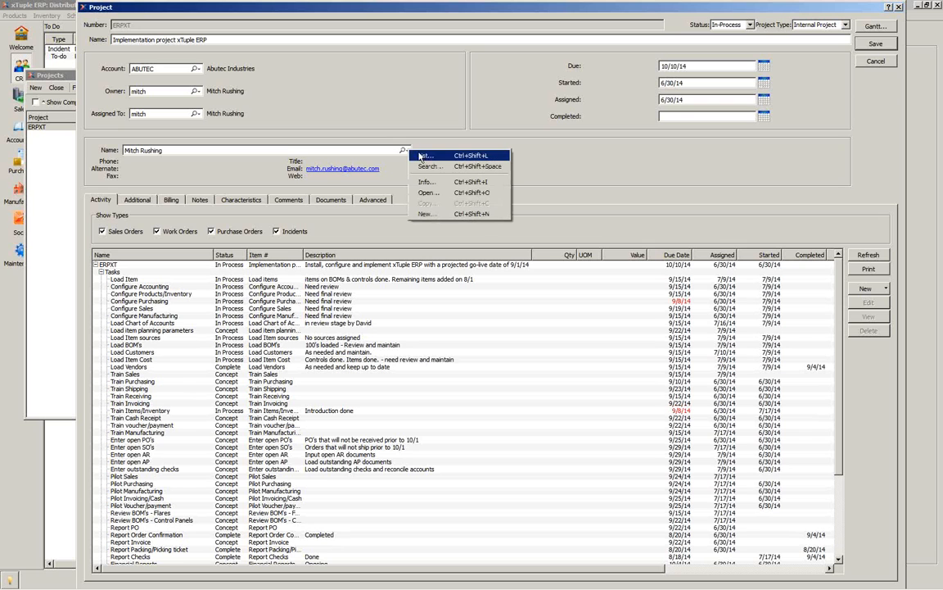
click(404, 136)
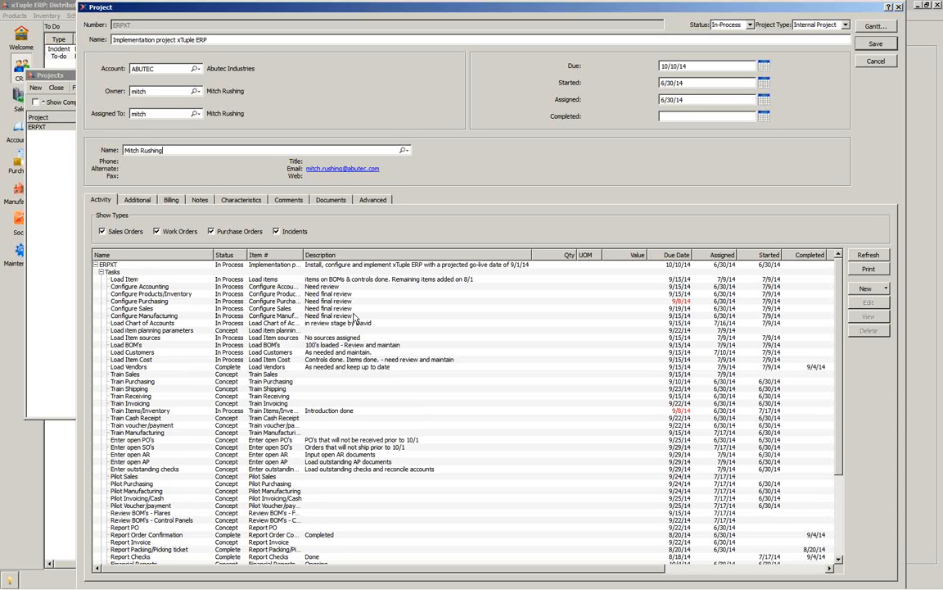
- Look at a blank new task form for the ERPXT project and close it without saving
click(115, 272)
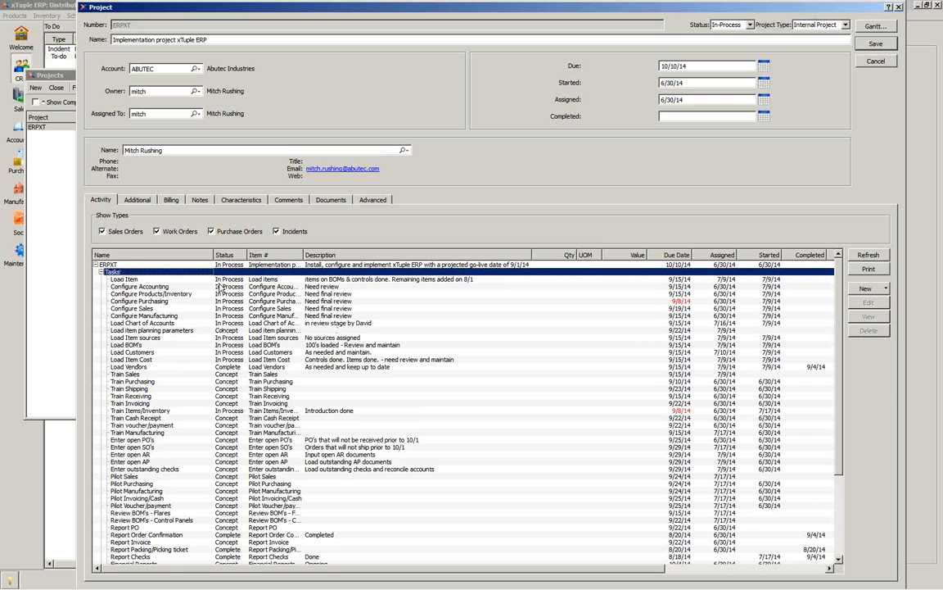
click(148, 266)
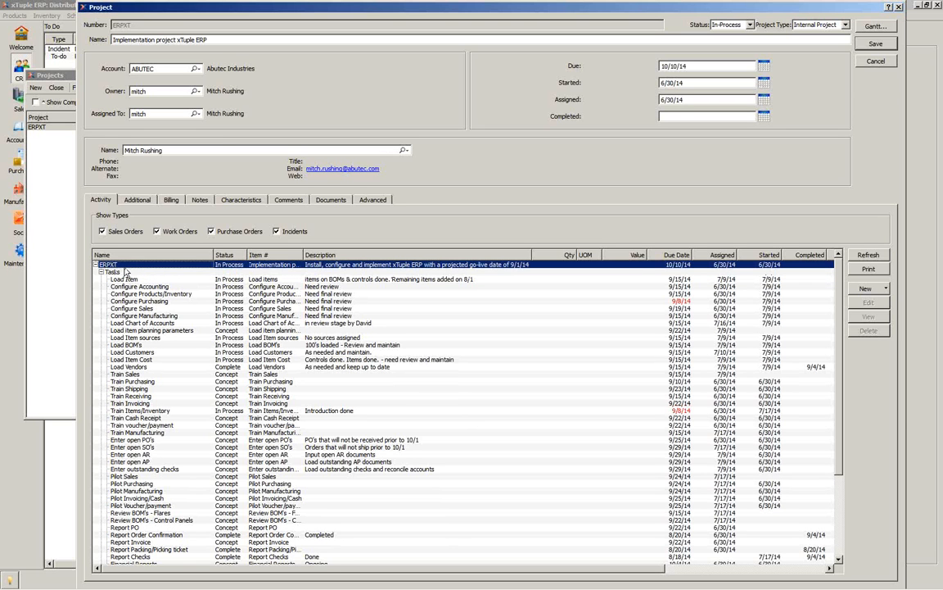
click(123, 273)
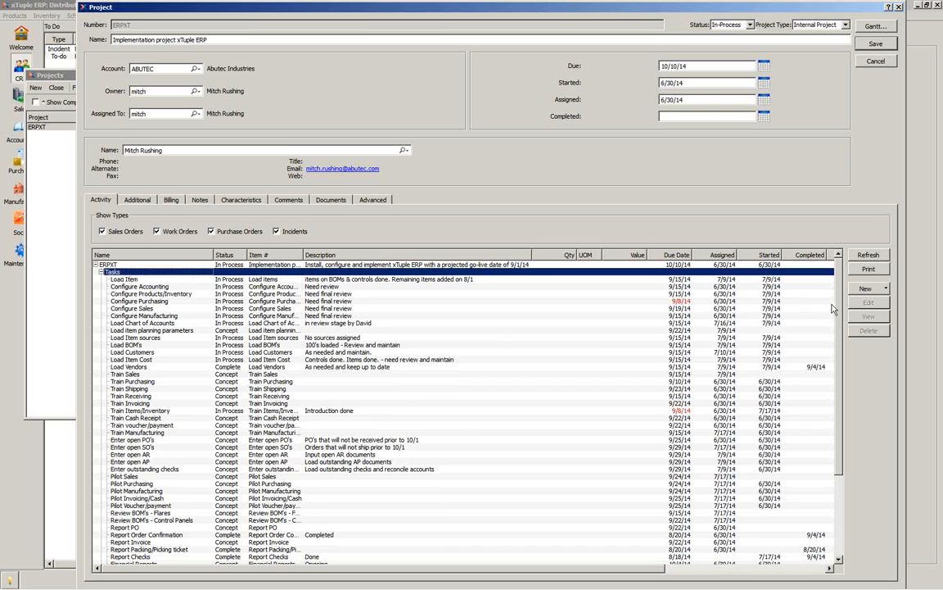
click(884, 292)
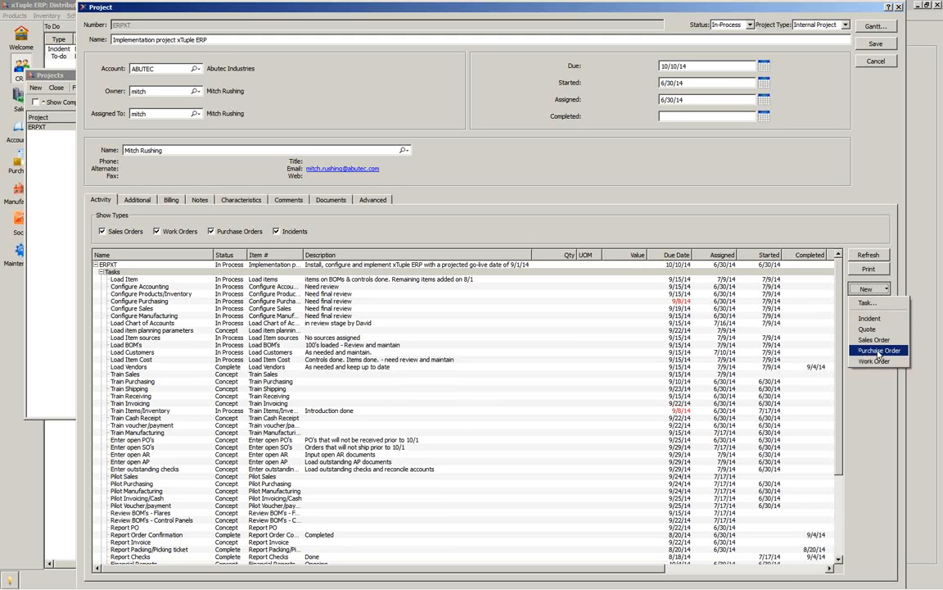
click(882, 303)
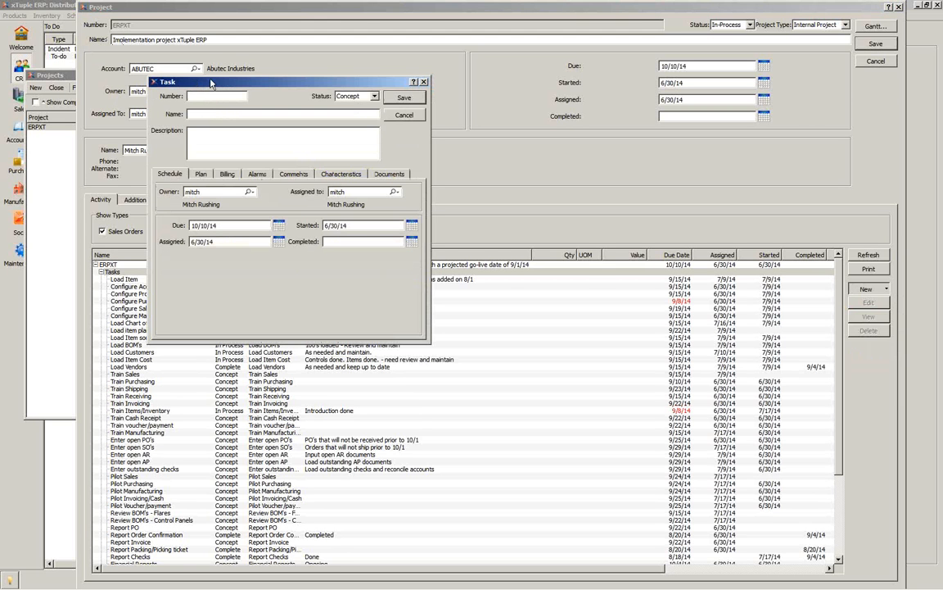
drag(196, 84, 409, 83)
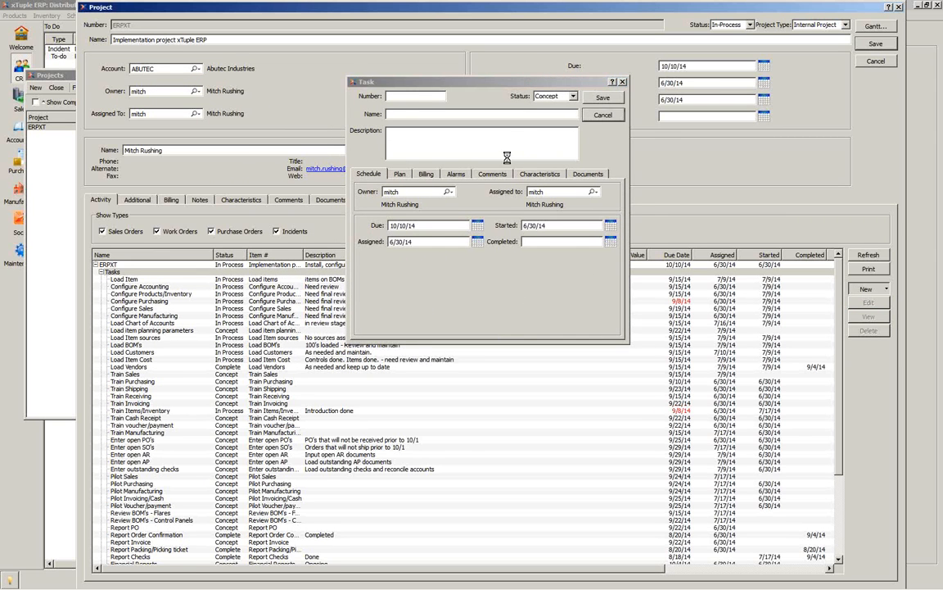
click(602, 114)
- Open the Load Item task, review its plan, billing, alarms, comments, characteristics and documents, and save it
click(115, 280)
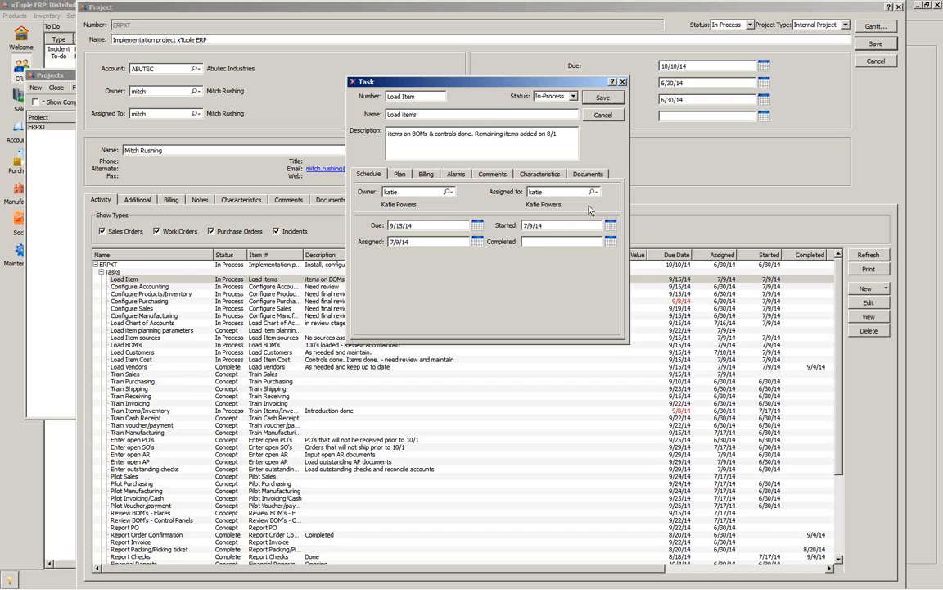
click(401, 174)
click(426, 175)
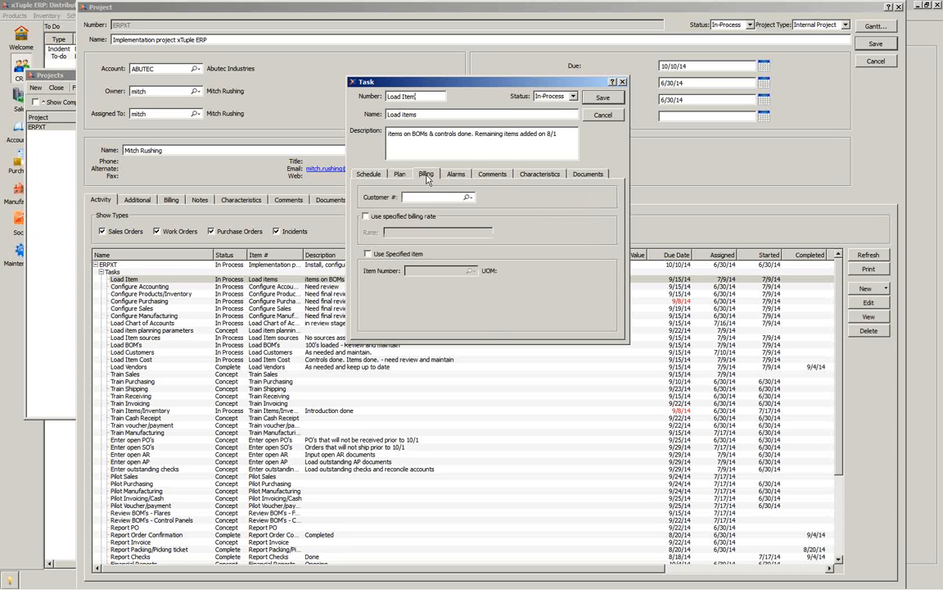
click(456, 177)
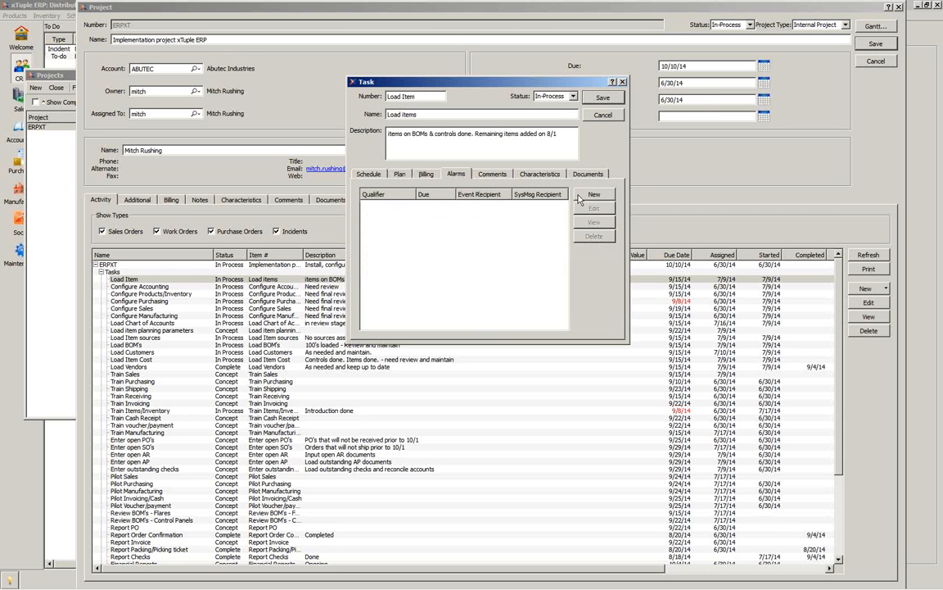
click(492, 174)
click(538, 176)
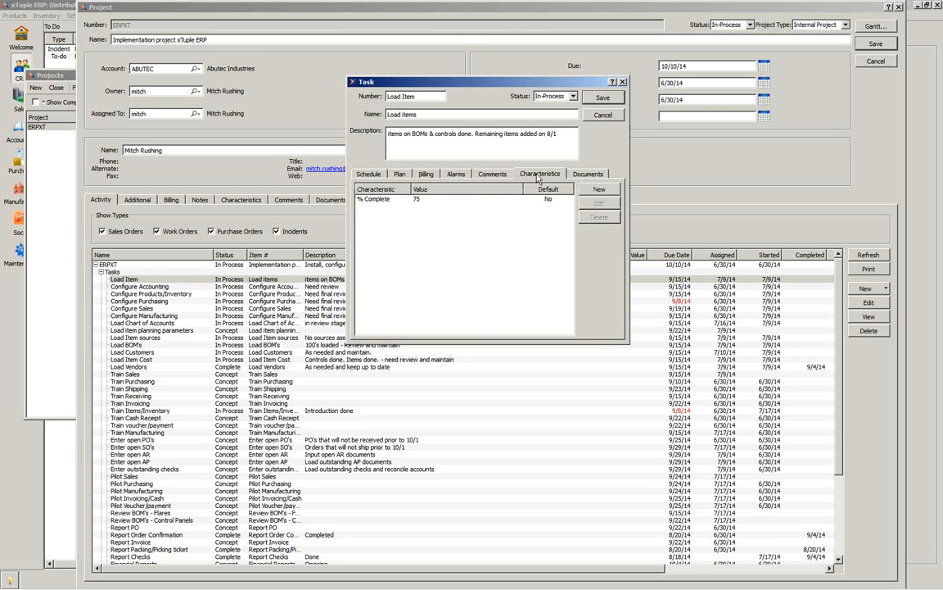
click(579, 176)
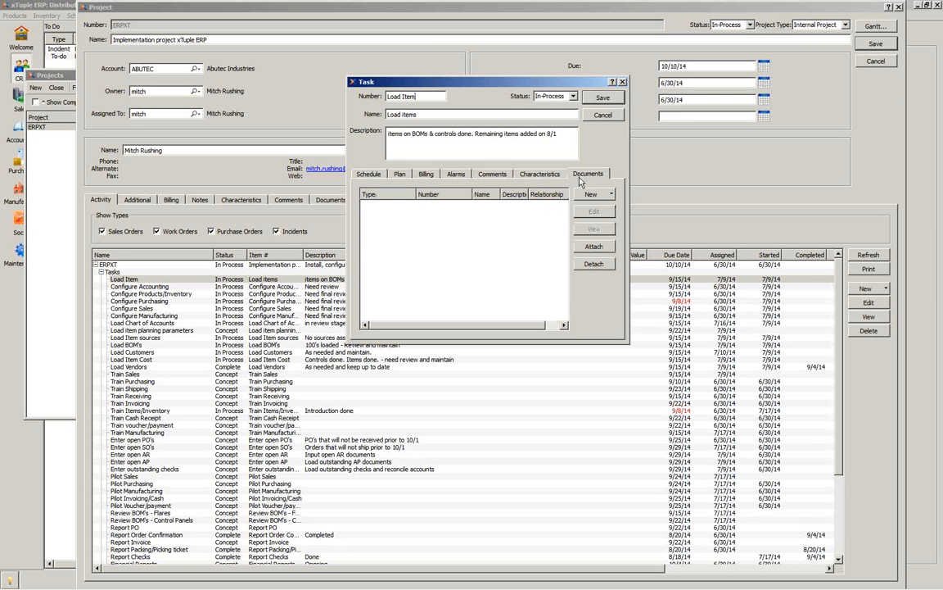
click(607, 99)
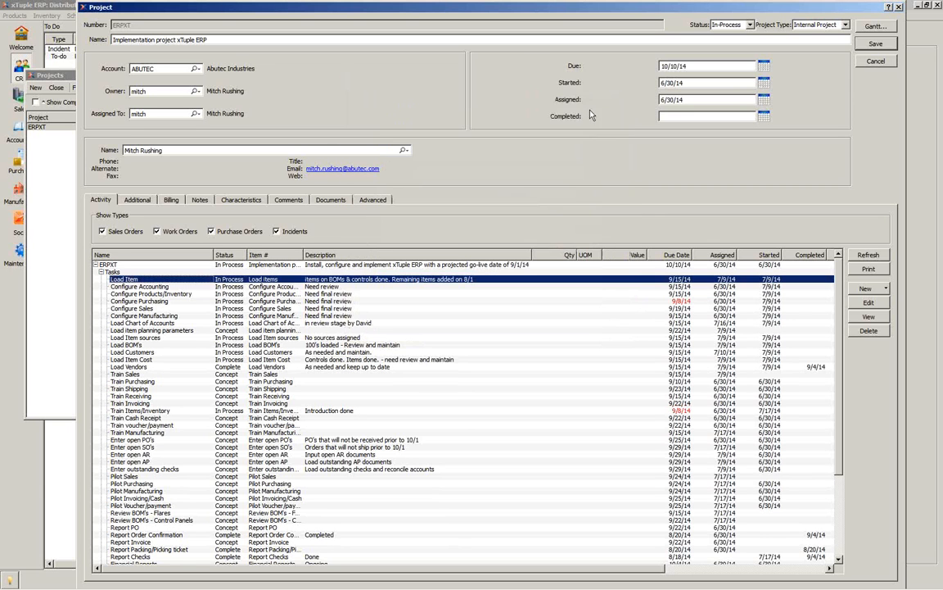
- Review the ERPXT project's additional, billing, notes, characteristics, comments, documents and recurrence details, and return to its activity list
click(159, 360)
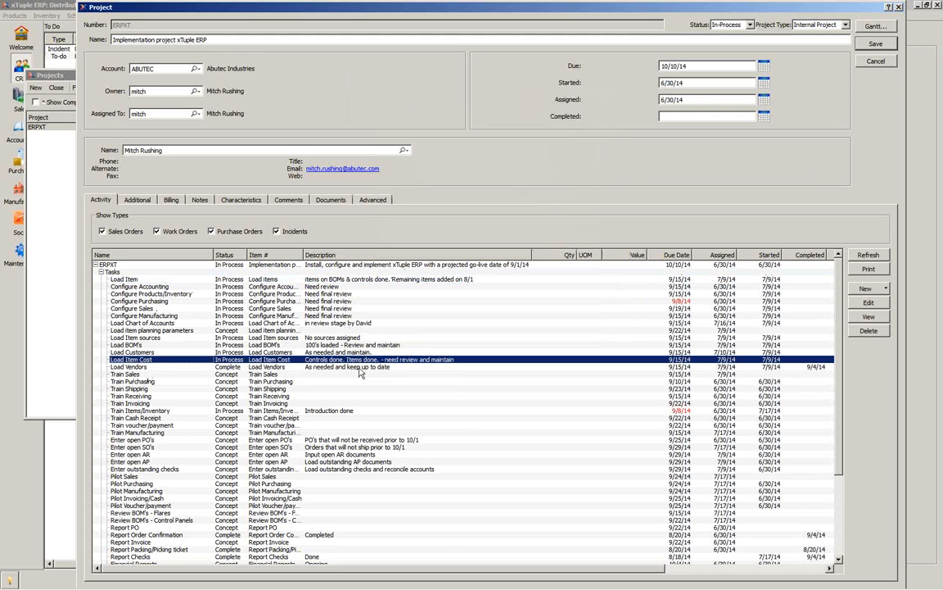
click(137, 200)
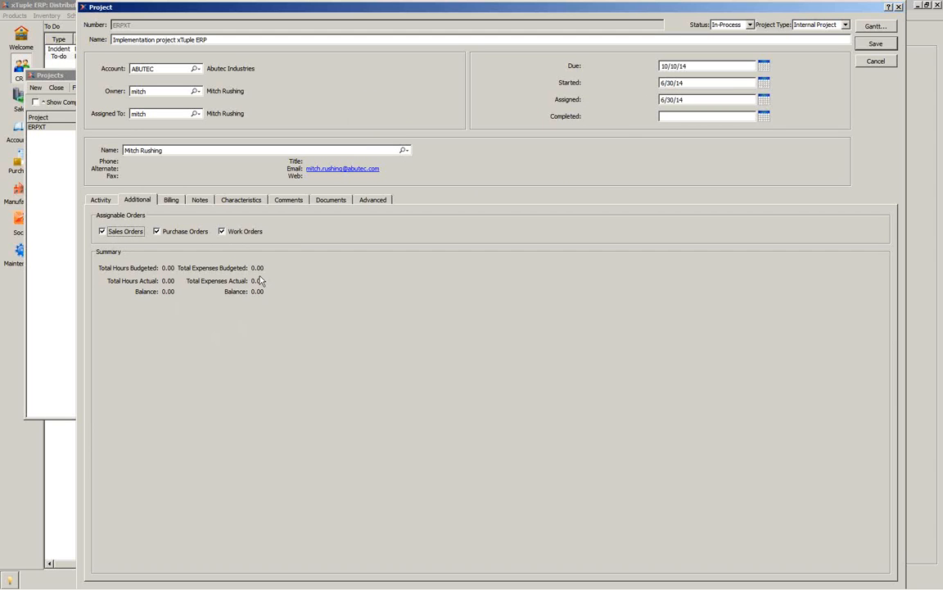
click(178, 203)
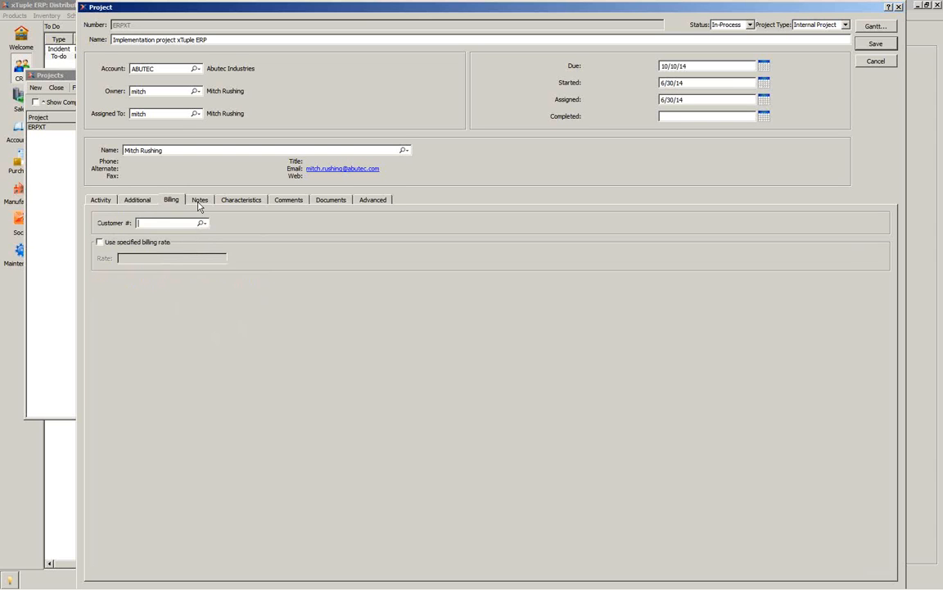
click(200, 202)
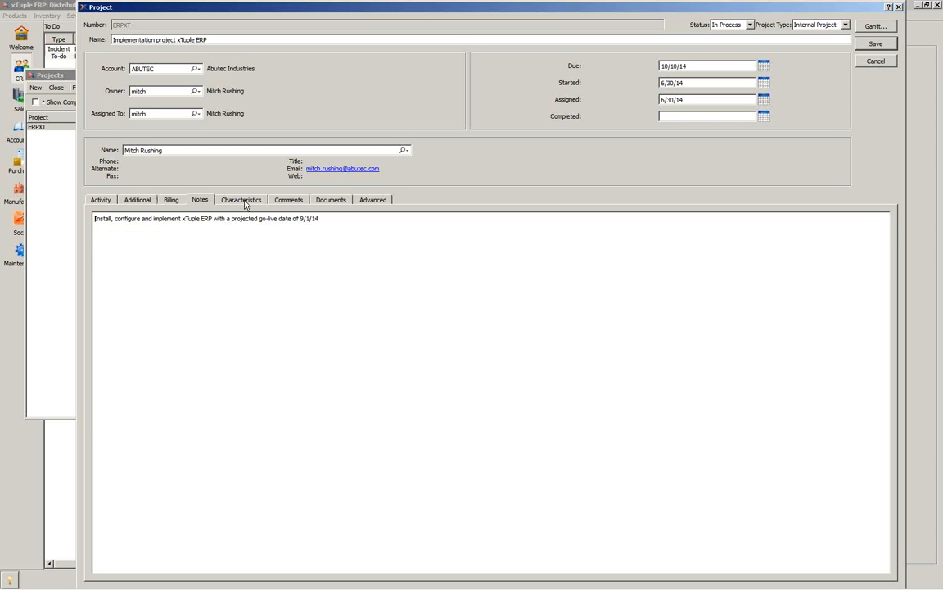
click(244, 204)
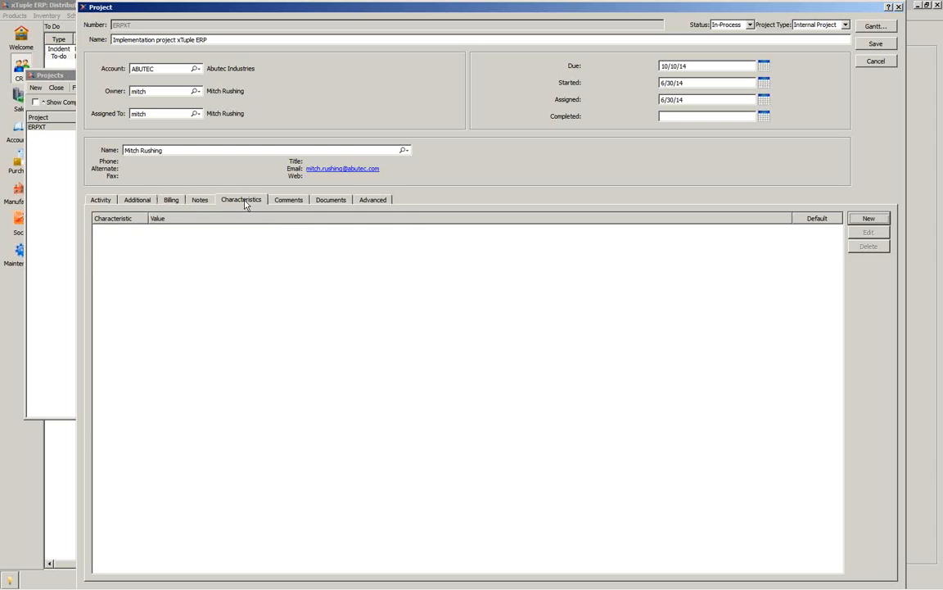
click(299, 205)
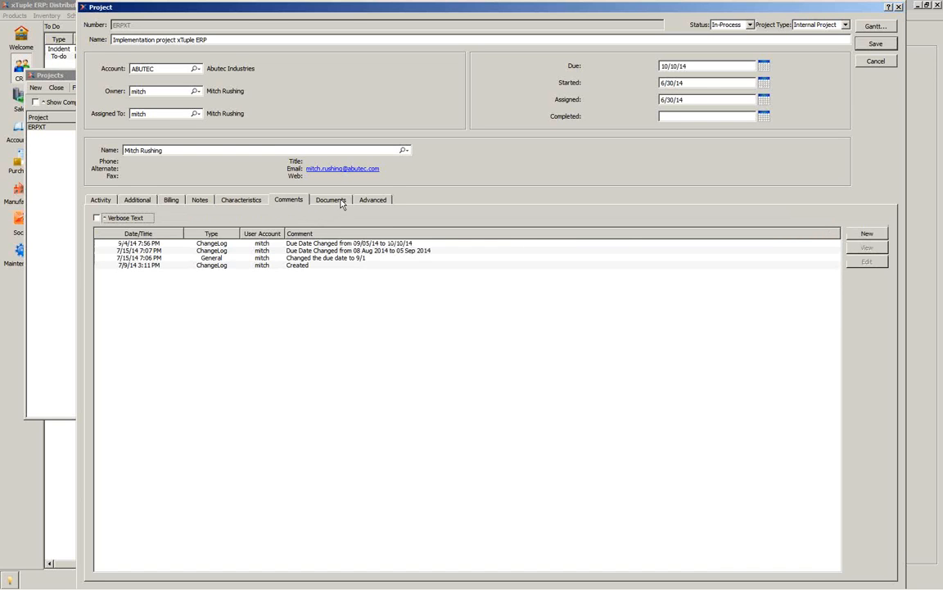
click(341, 204)
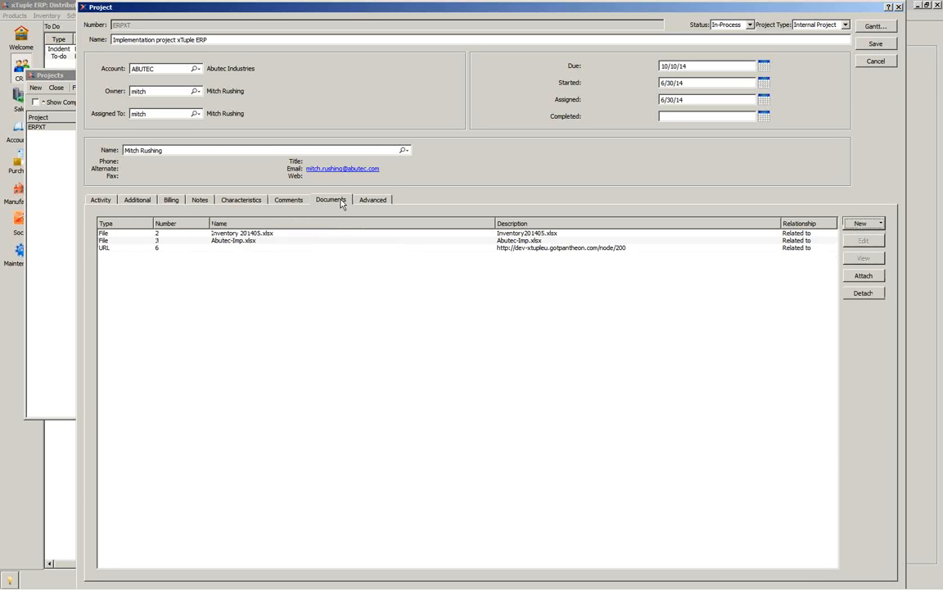
click(378, 206)
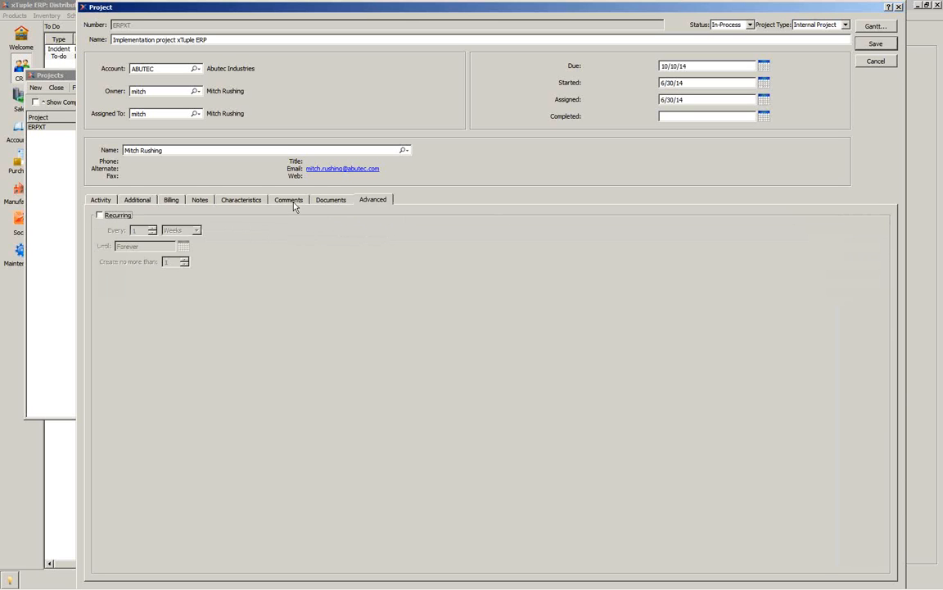
click(111, 203)
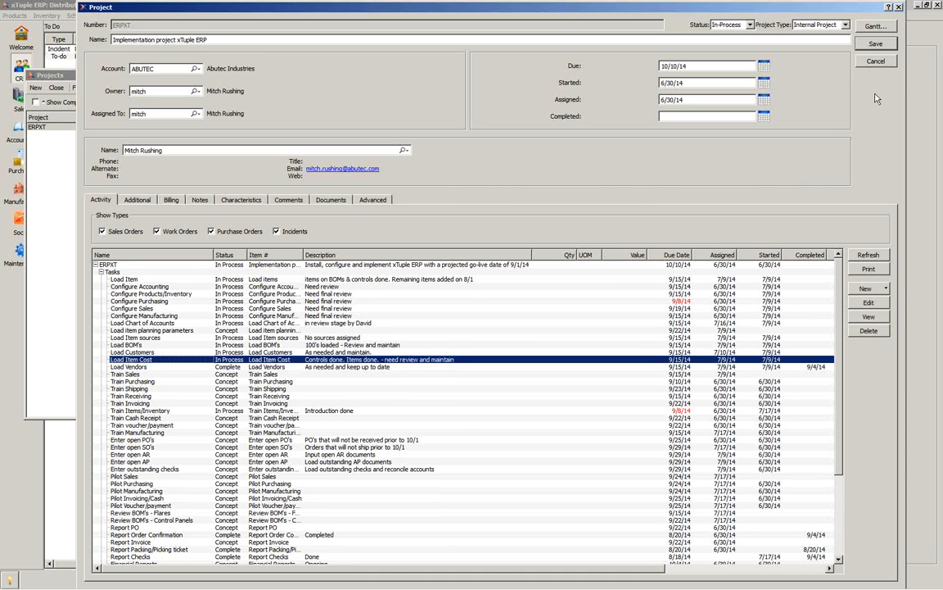
- Save the ERPXT project and close the project list
click(877, 44)
click(879, 47)
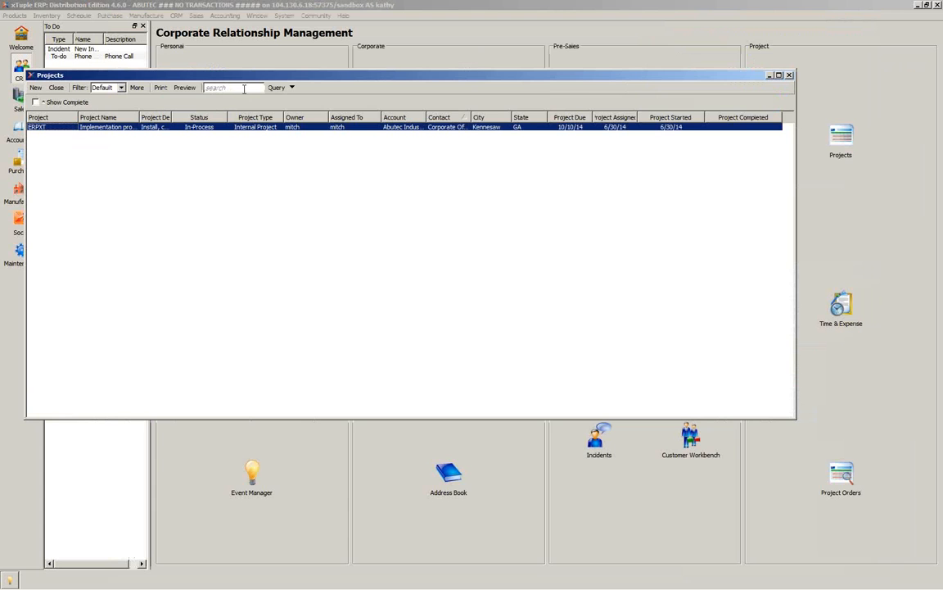
click(790, 75)
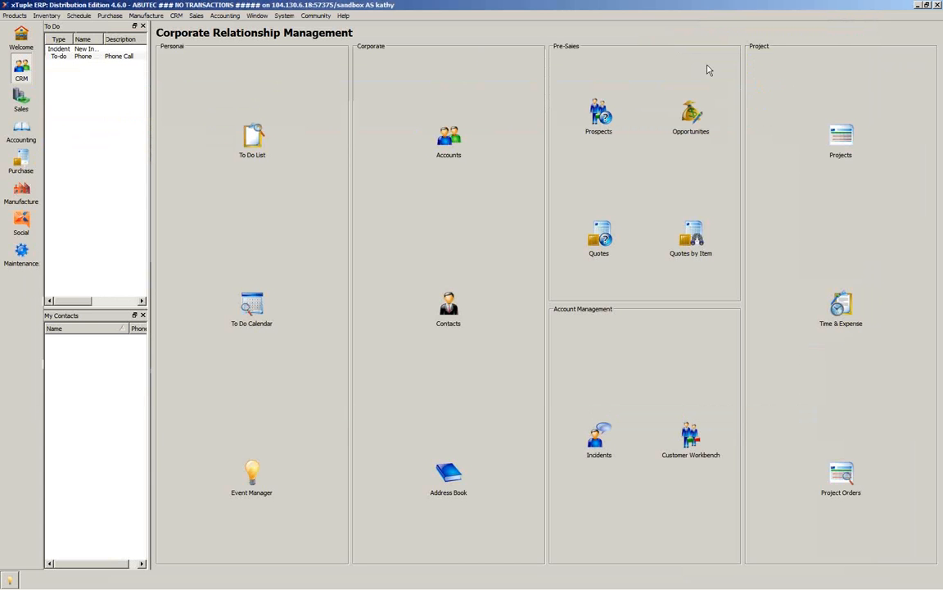
- Display the list of CRM incidents and open the Abutec Industries incident described as New Incident
click(175, 16)
mouse_move(190, 27)
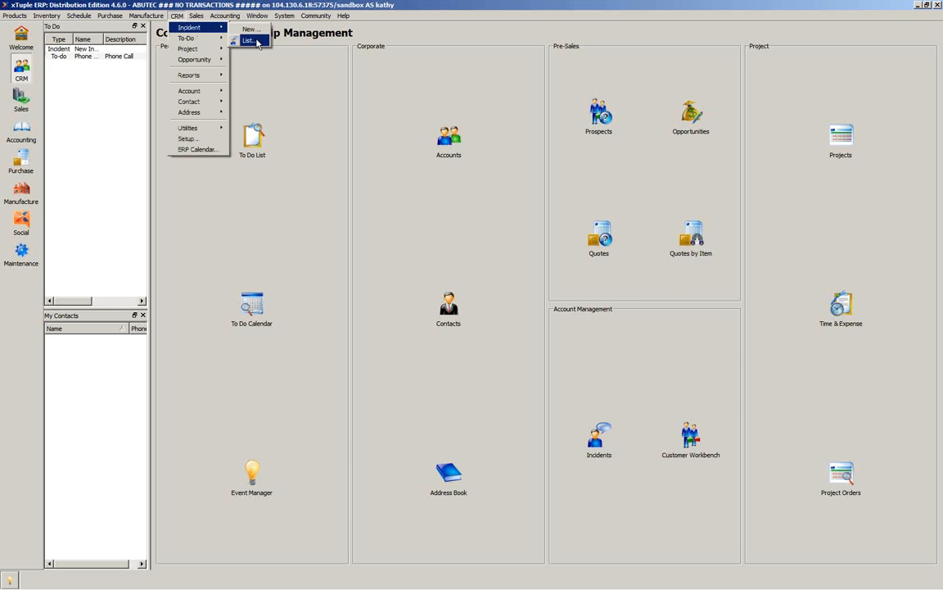
click(256, 40)
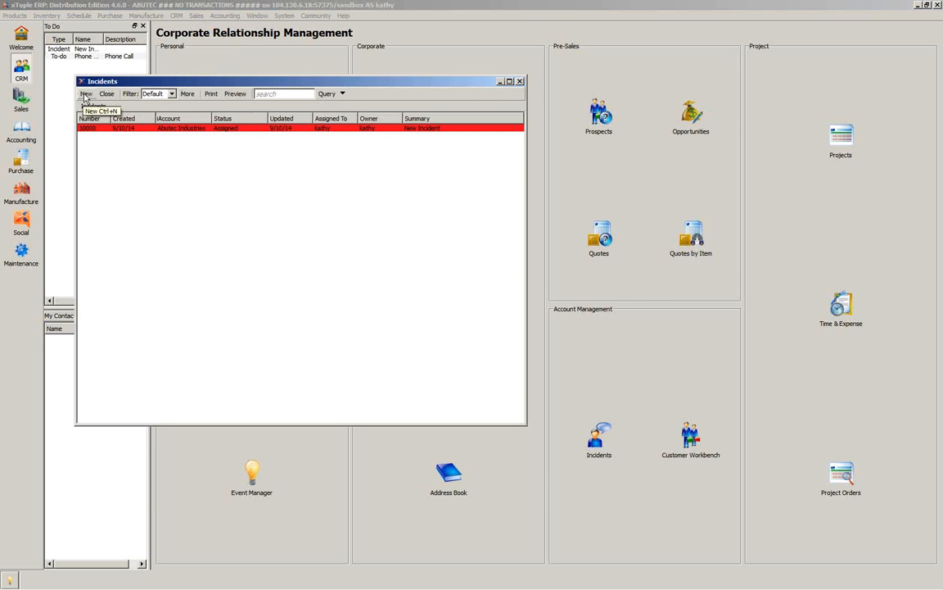
click(127, 129)
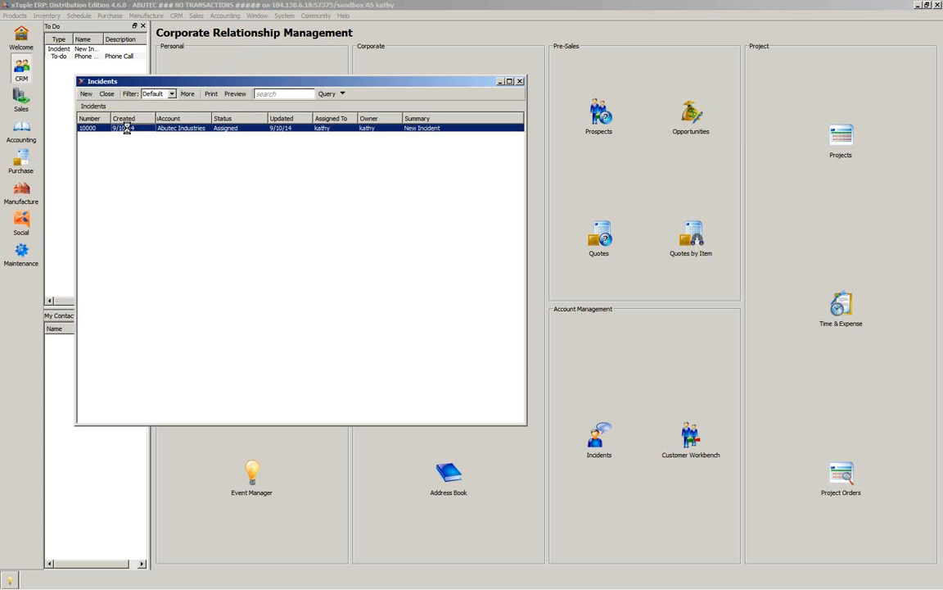
double_click(126, 130)
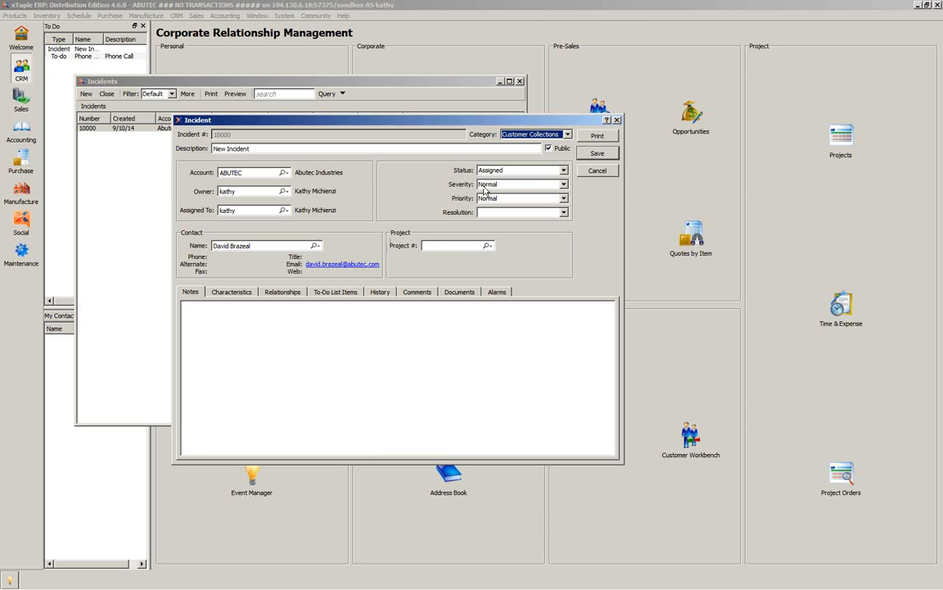
- Check the available status, severity, priority and resolution options of the incident without changing any
click(564, 171)
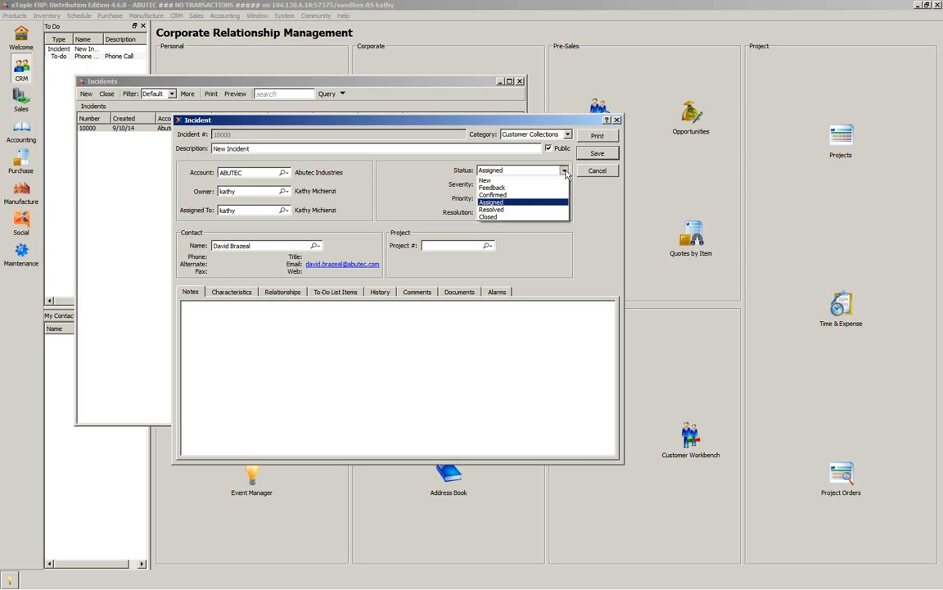
click(565, 172)
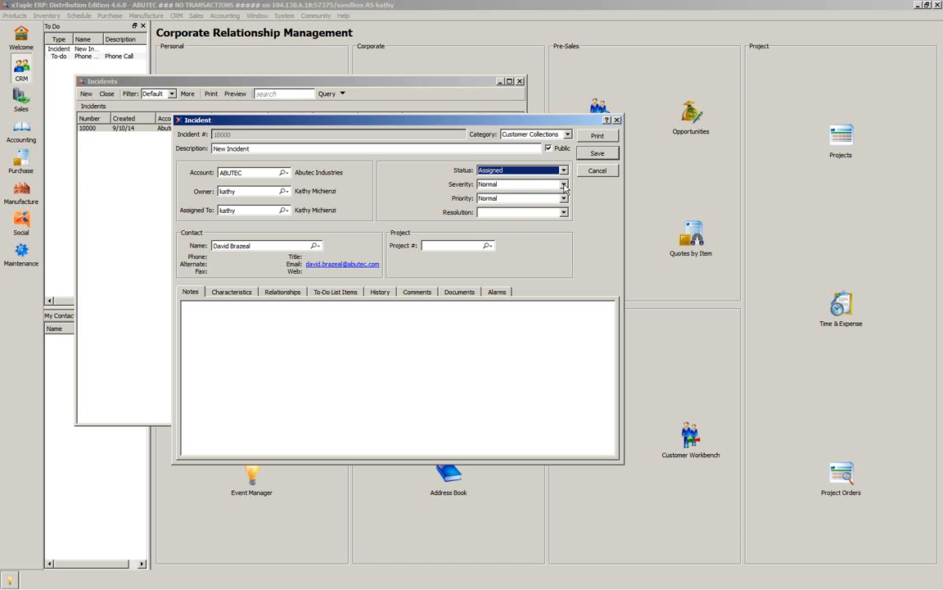
click(564, 185)
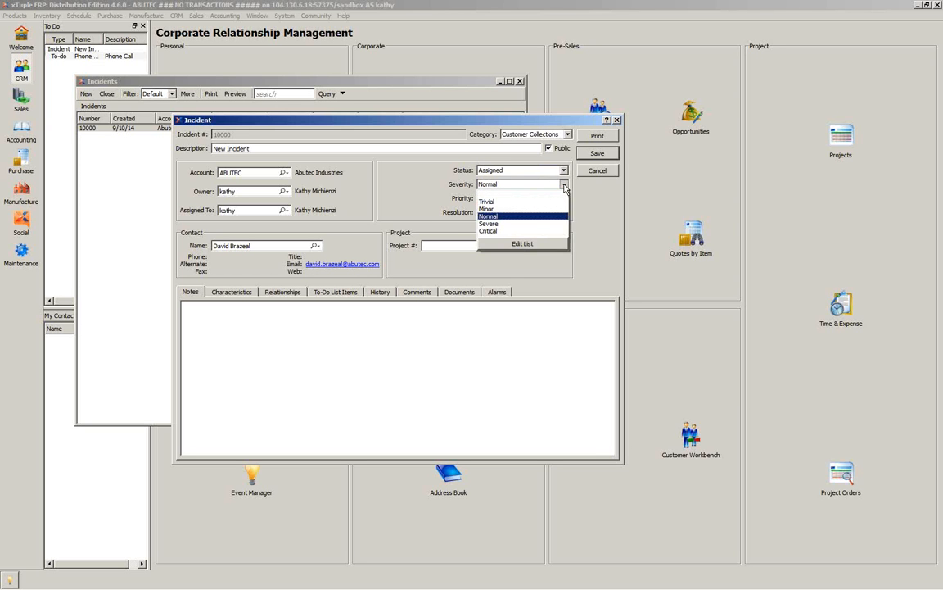
click(565, 188)
click(564, 199)
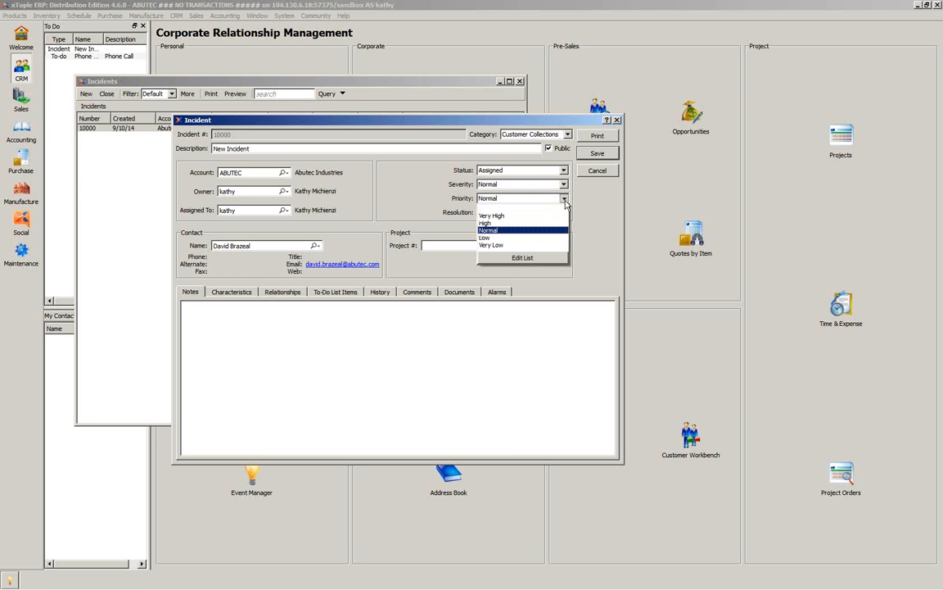
click(564, 200)
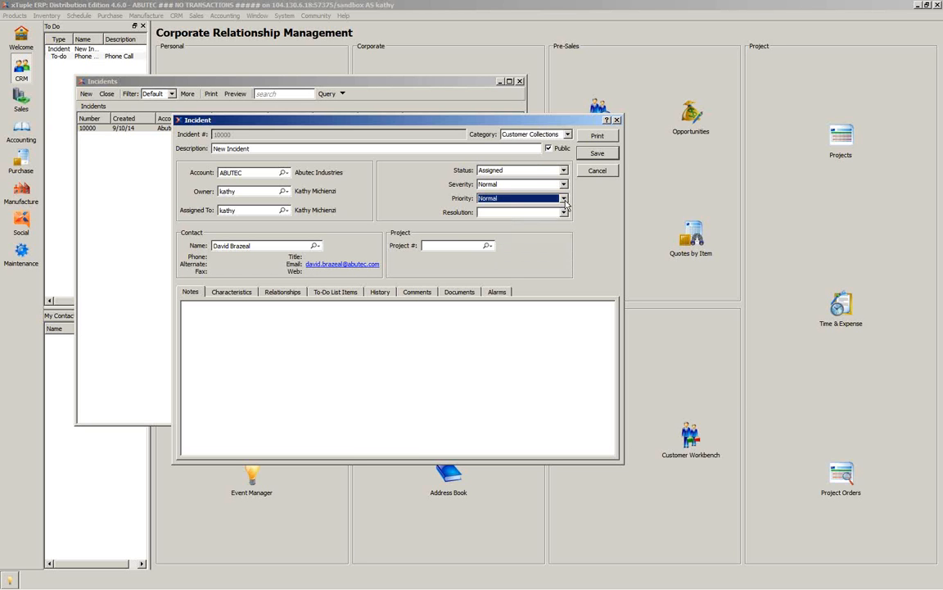
click(564, 213)
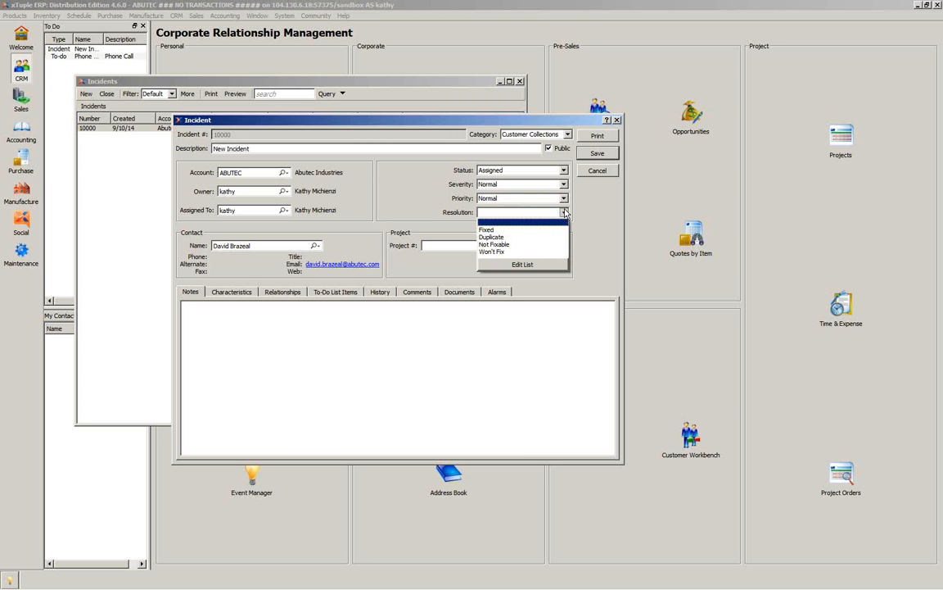
click(564, 213)
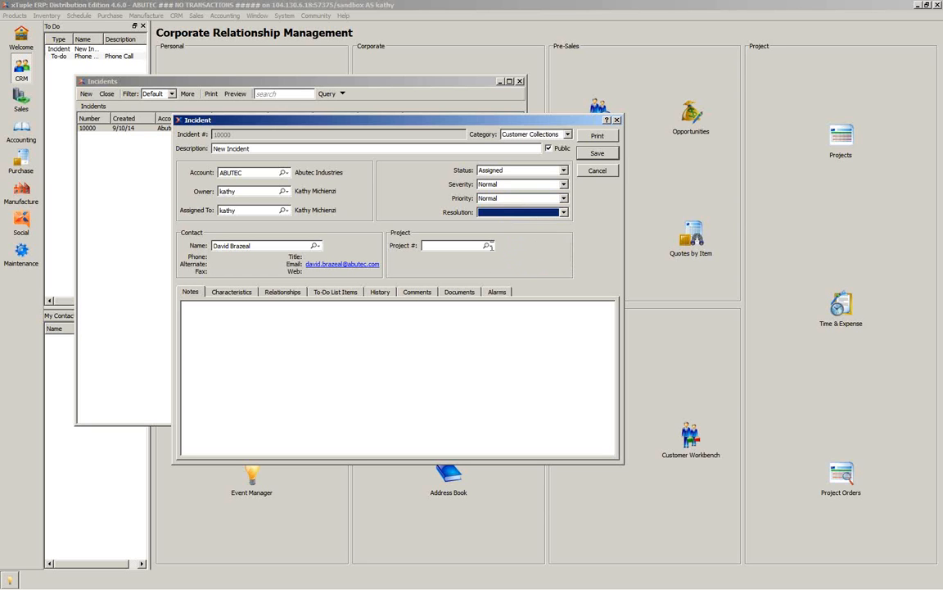
- Look through the projects that can be linked to the incident without choosing one
click(489, 246)
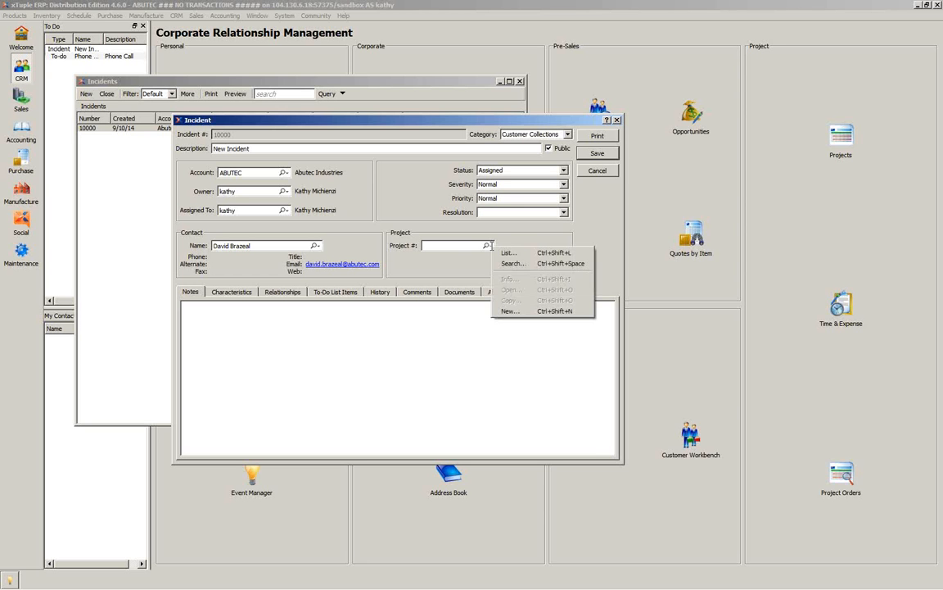
click(443, 246)
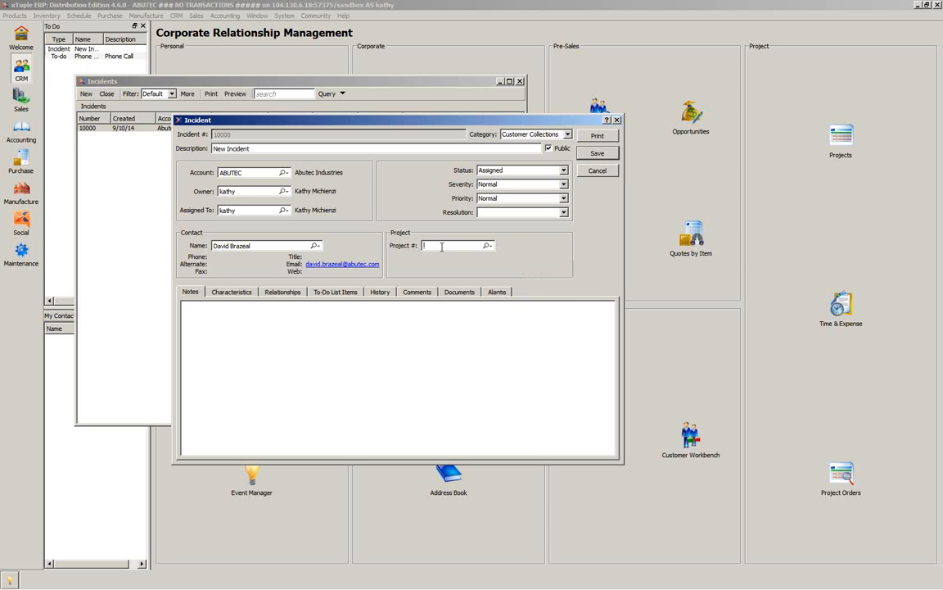
click(491, 244)
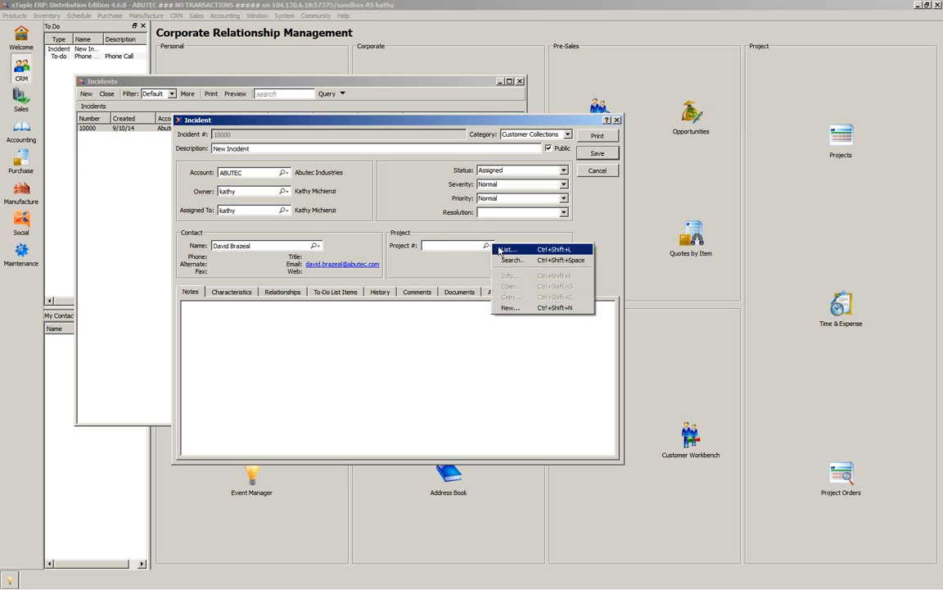
click(505, 249)
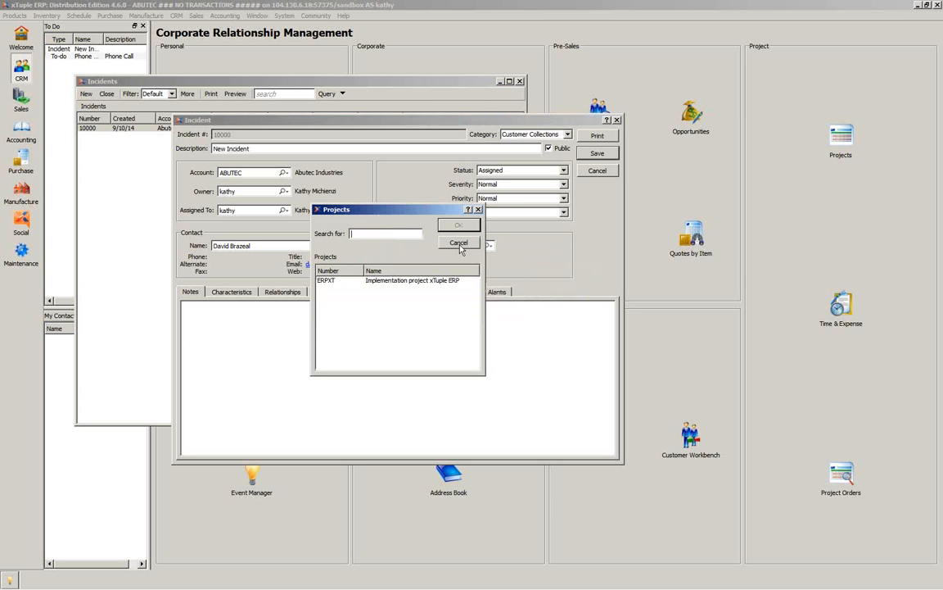
click(458, 243)
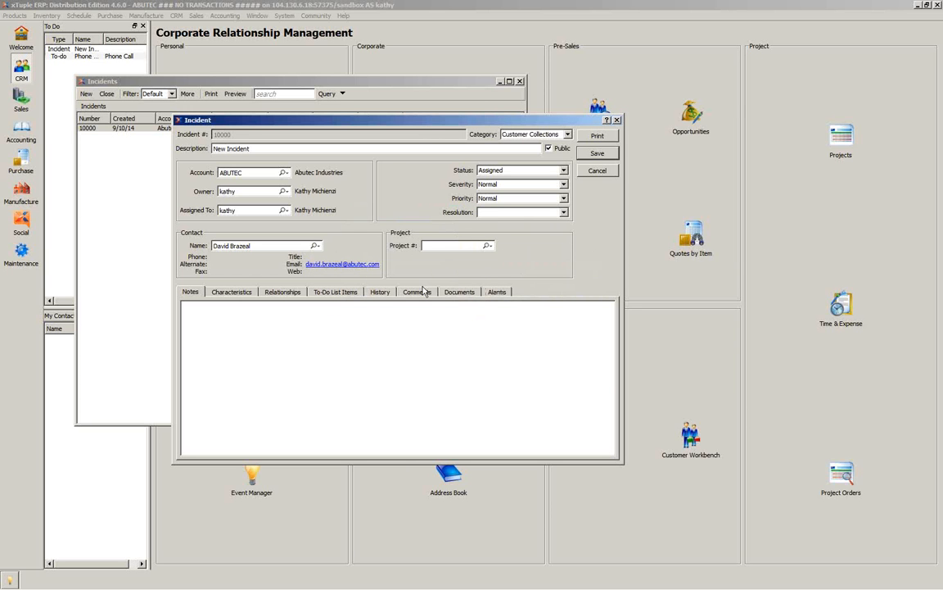
- Review the incident's notes, characteristics and item, receivable and recurrence relationships
click(210, 310)
click(245, 294)
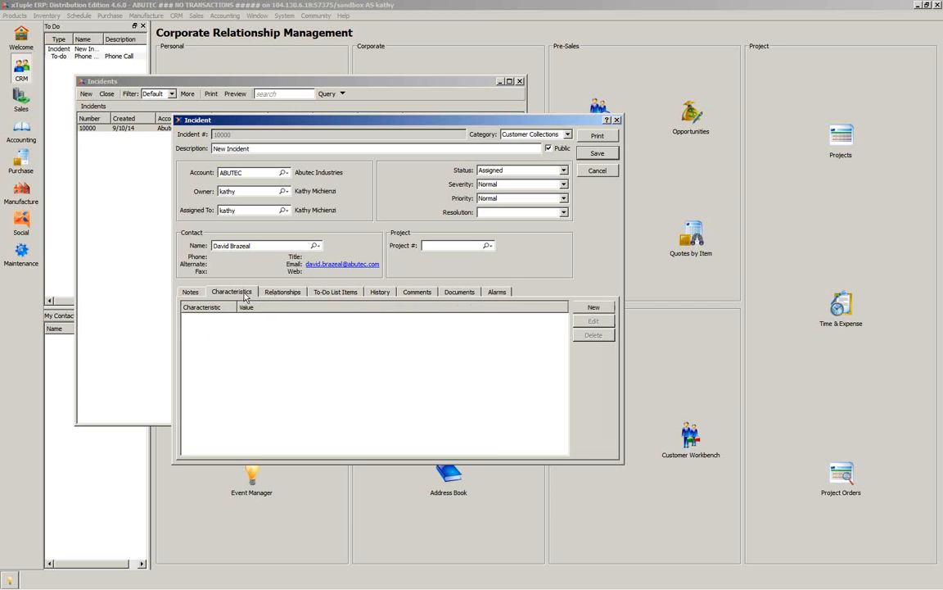
click(274, 298)
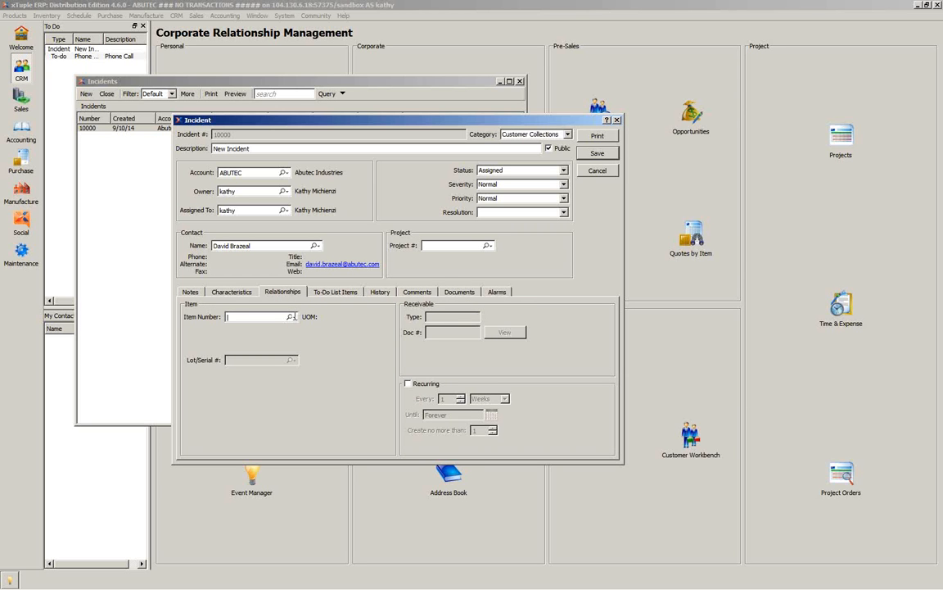
click(232, 317)
- Open the Phone Call entry among the incident's to-do list items
click(343, 294)
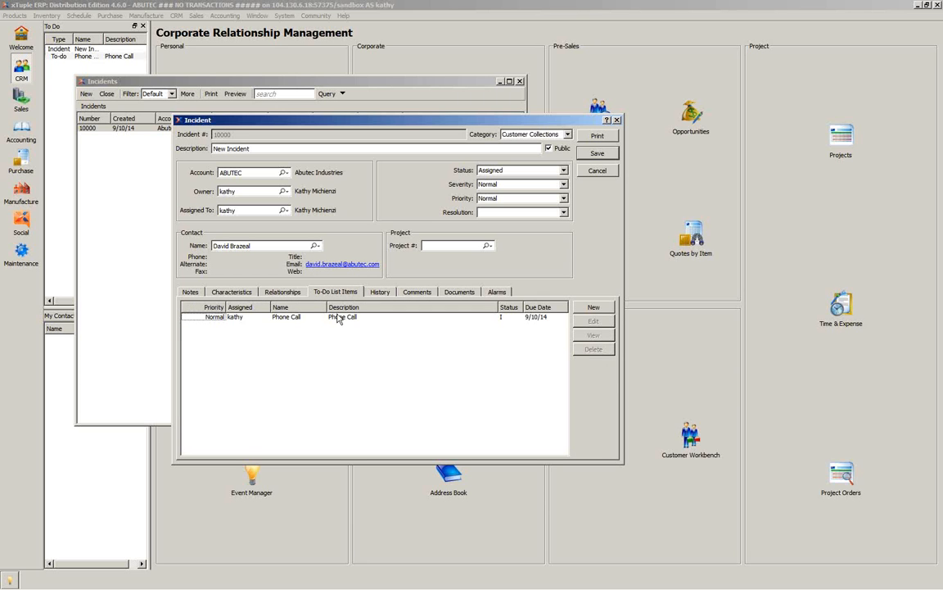
click(339, 318)
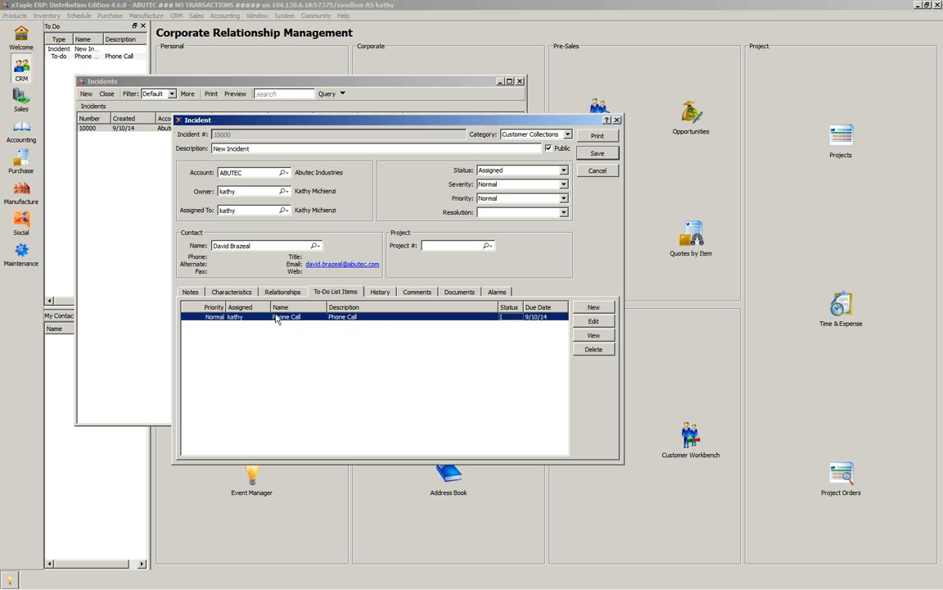
double_click(490, 317)
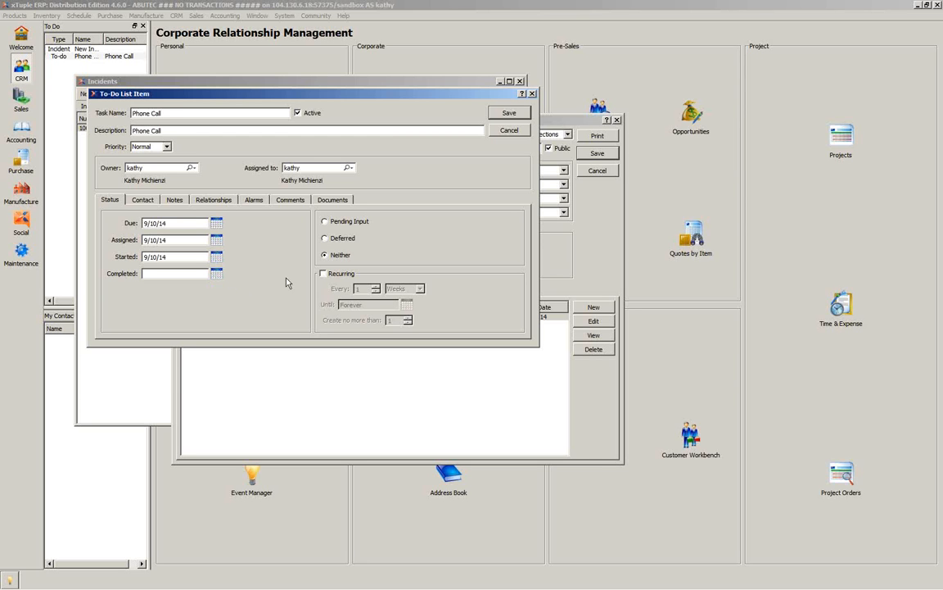
- Review the Phone Call to-do's contact, notes, relationships, alarms, comments and documents
click(143, 201)
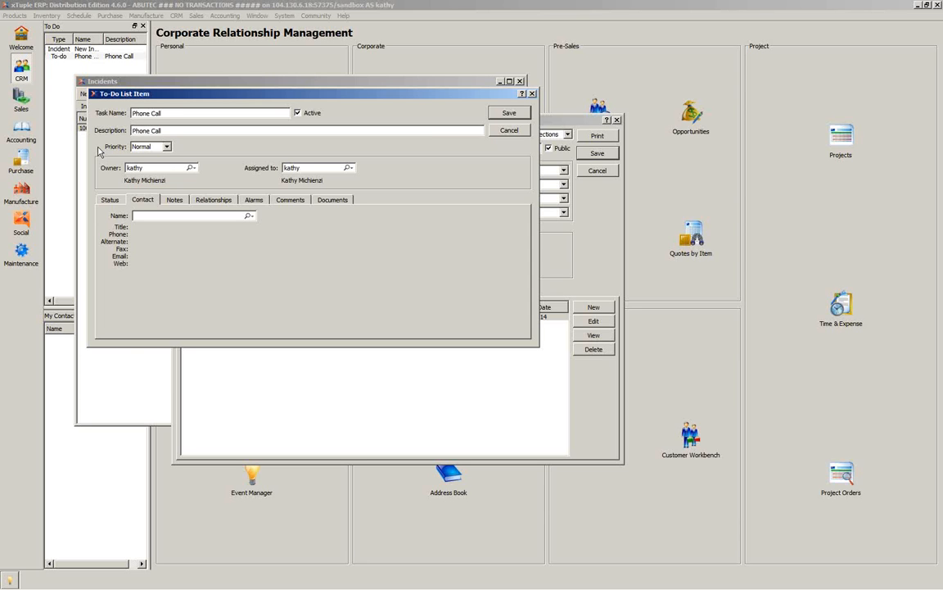
click(177, 202)
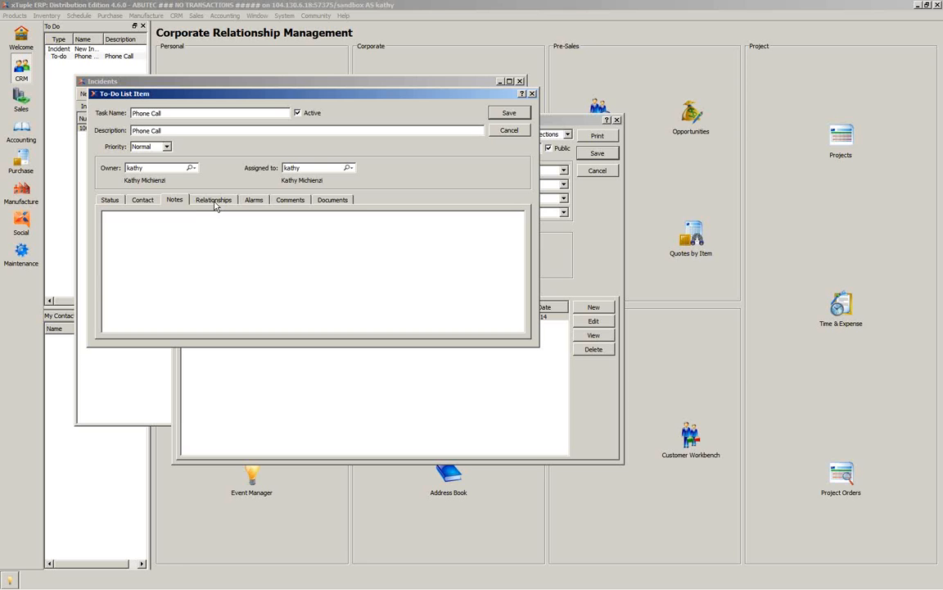
click(216, 203)
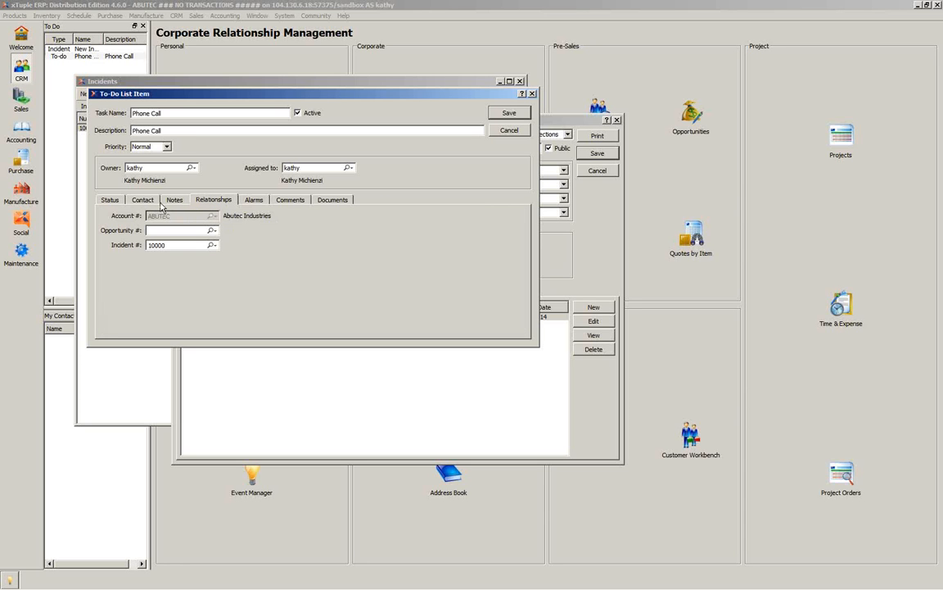
click(211, 245)
click(253, 202)
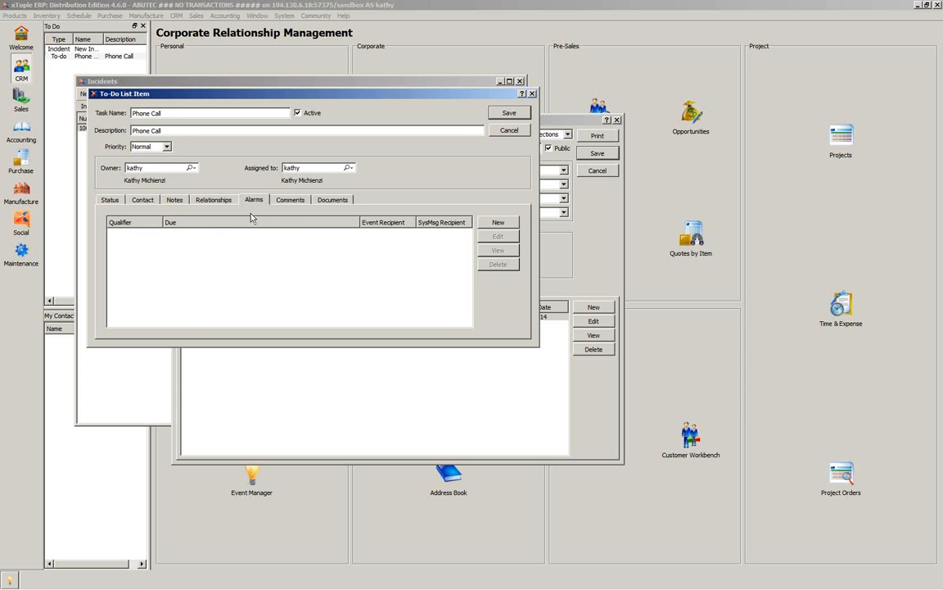
click(291, 201)
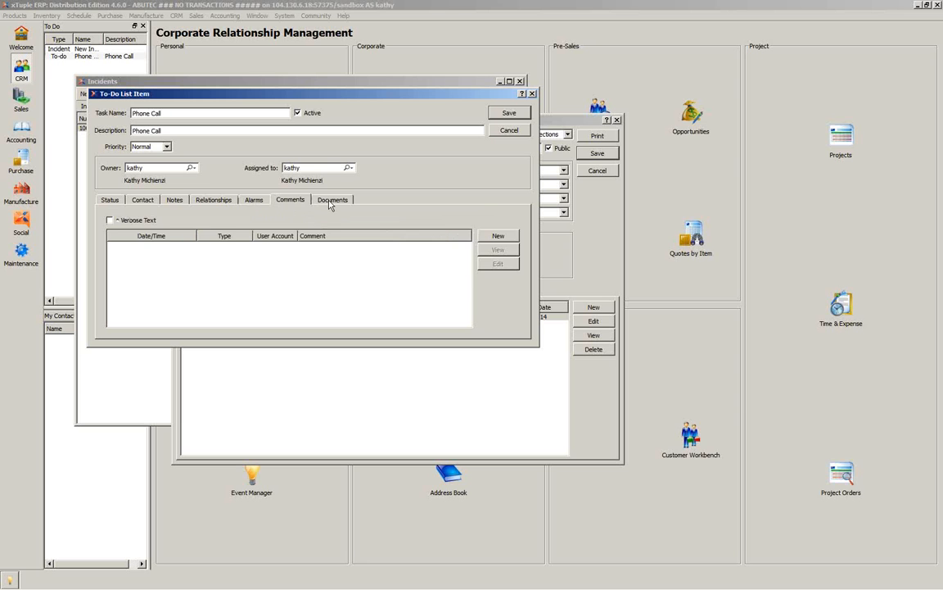
click(331, 201)
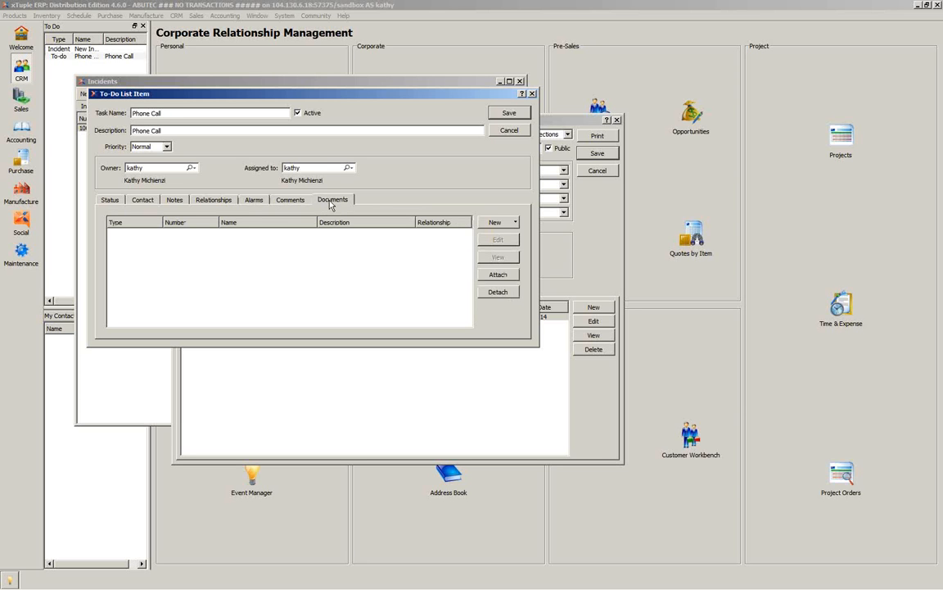
- Save the Phone Call to-do and the incident, and close the incidents list
click(509, 115)
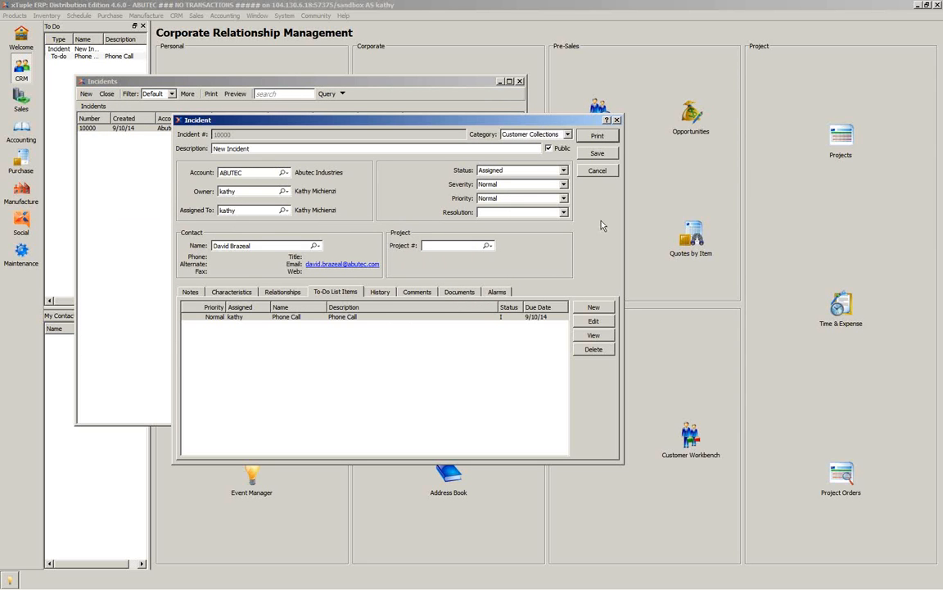
click(601, 156)
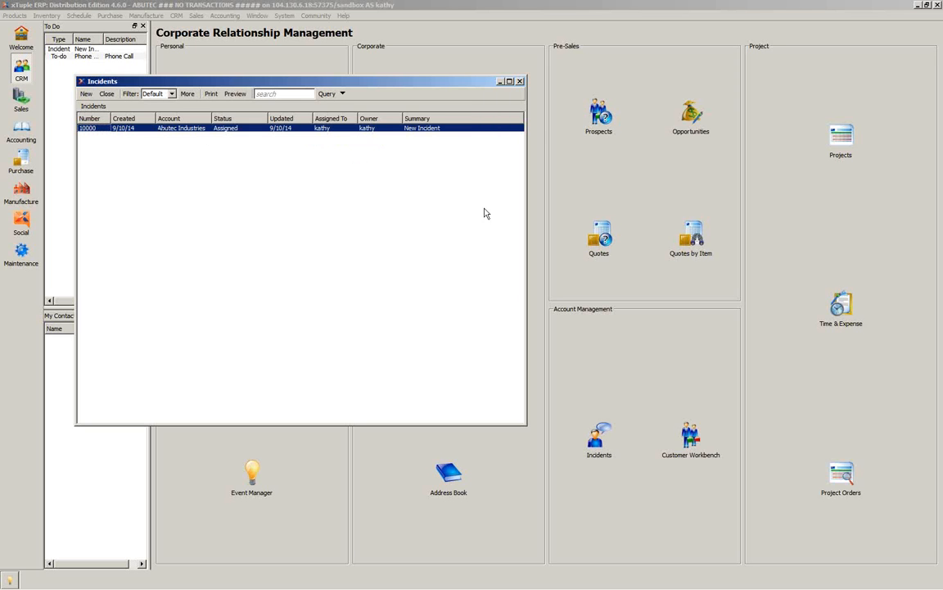
click(107, 95)
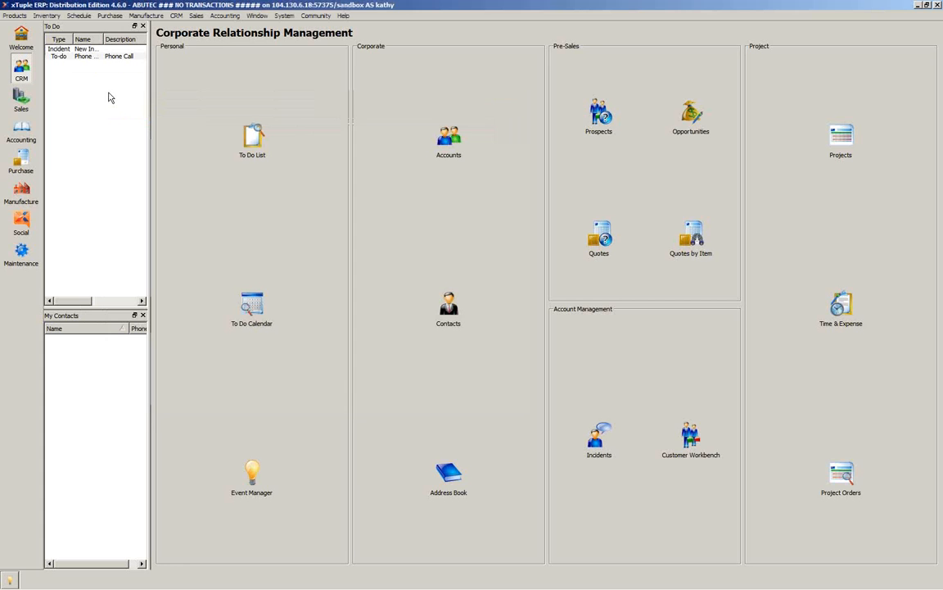
- Display the full list of CRM accounts in a maximized window and open the Adp, Inc account
click(176, 16)
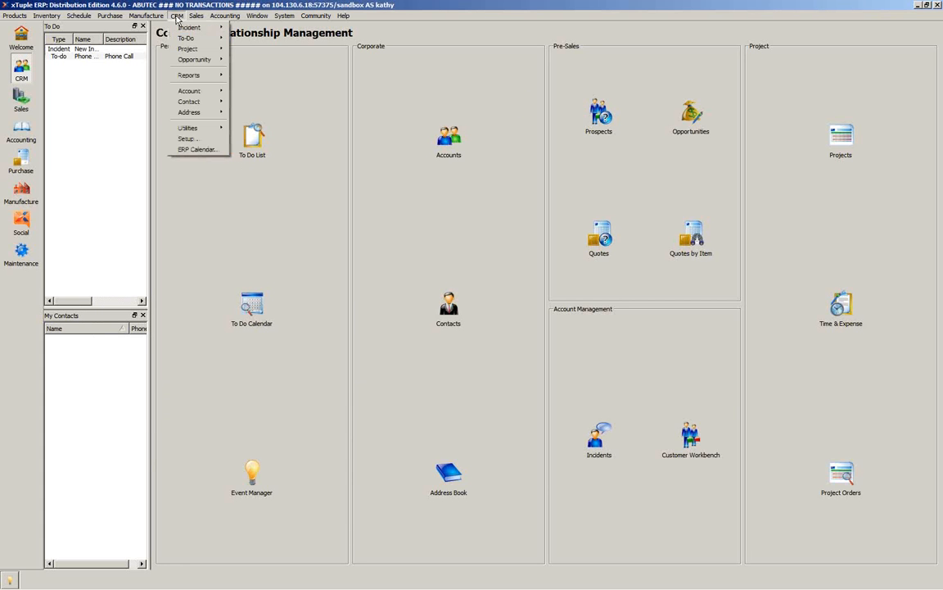
mouse_move(183, 94)
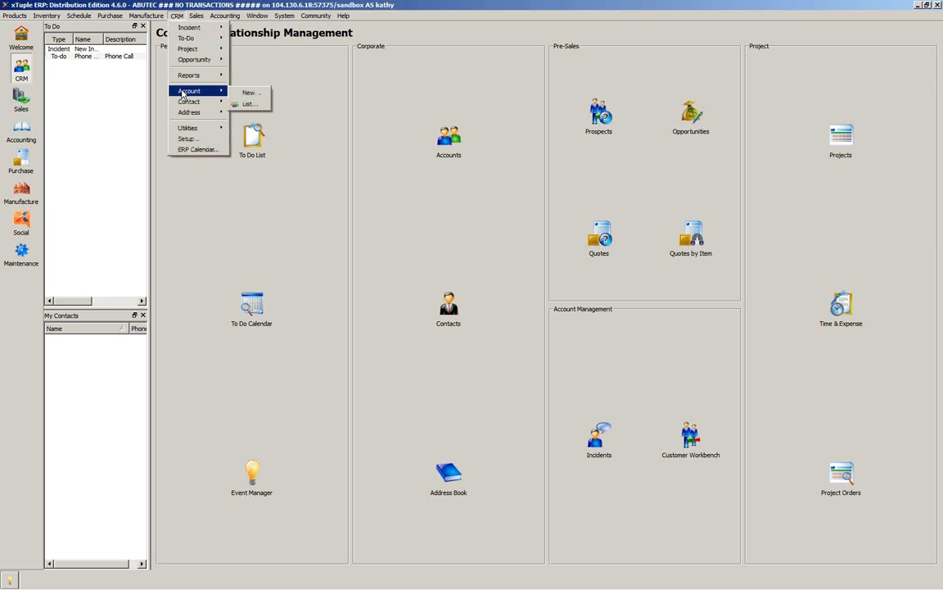
click(246, 104)
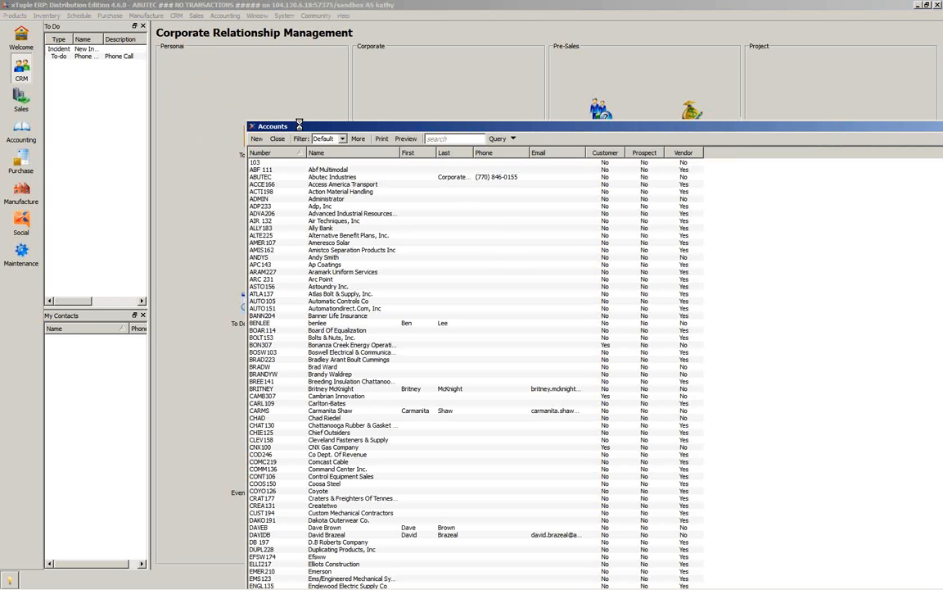
double_click(300, 129)
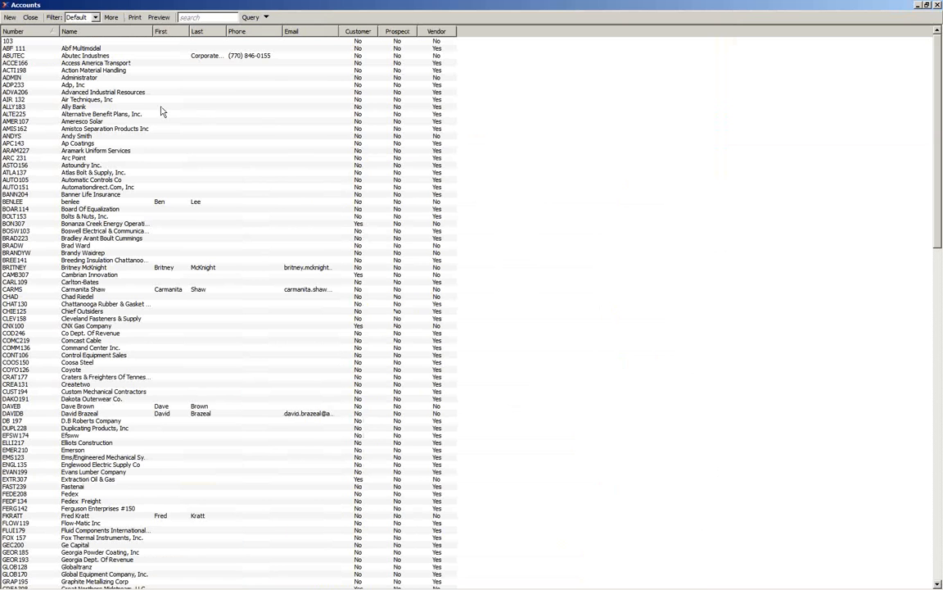
click(17, 87)
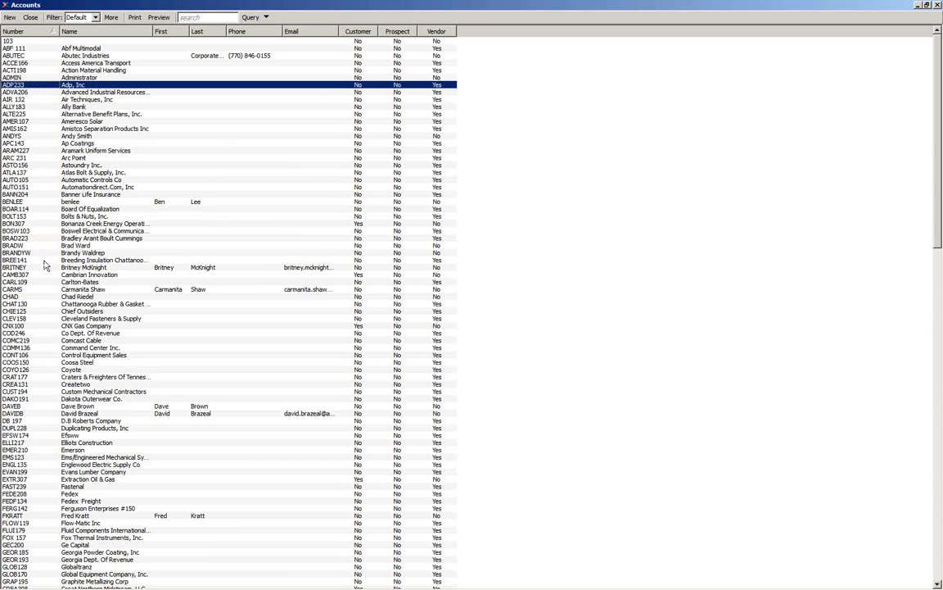
double_click(119, 84)
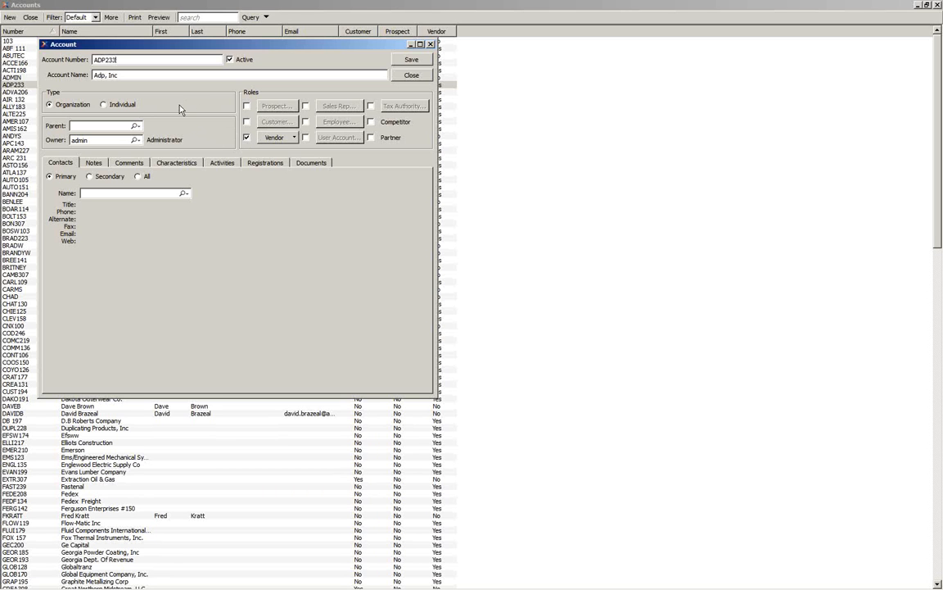
- Inspect the account's role options and secondary contact, and bring up a blank new contact without saving it
click(248, 124)
click(246, 122)
click(98, 180)
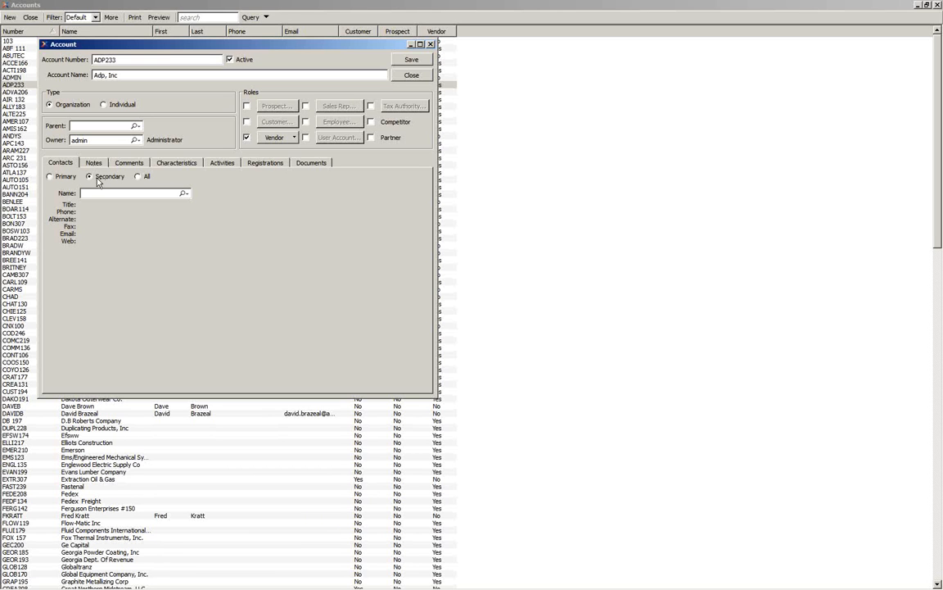
click(184, 193)
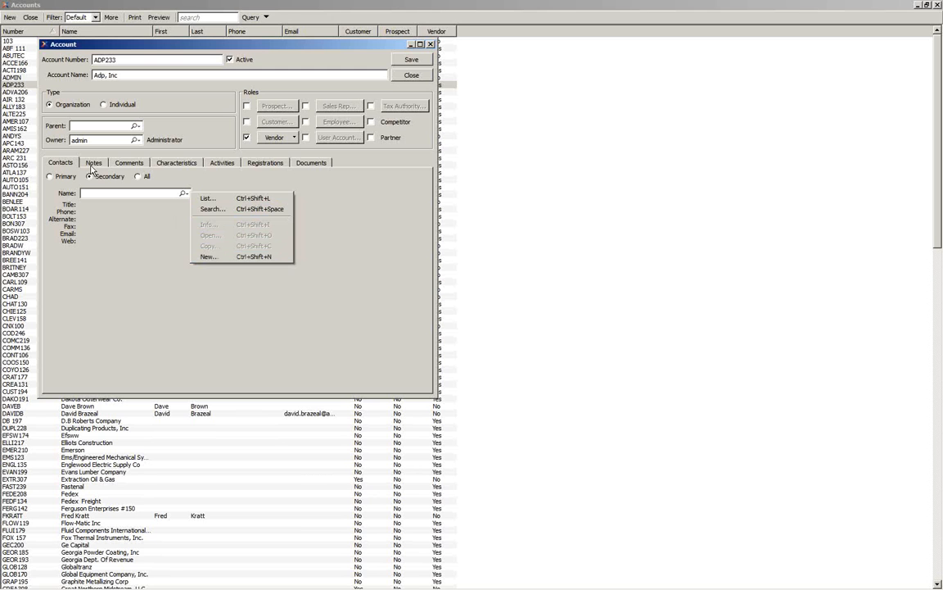
click(205, 254)
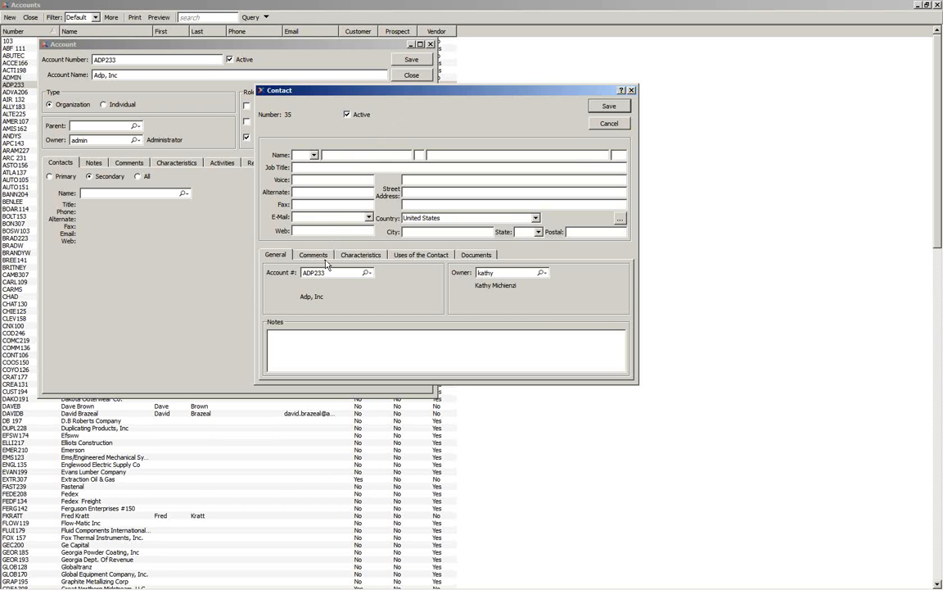
click(594, 125)
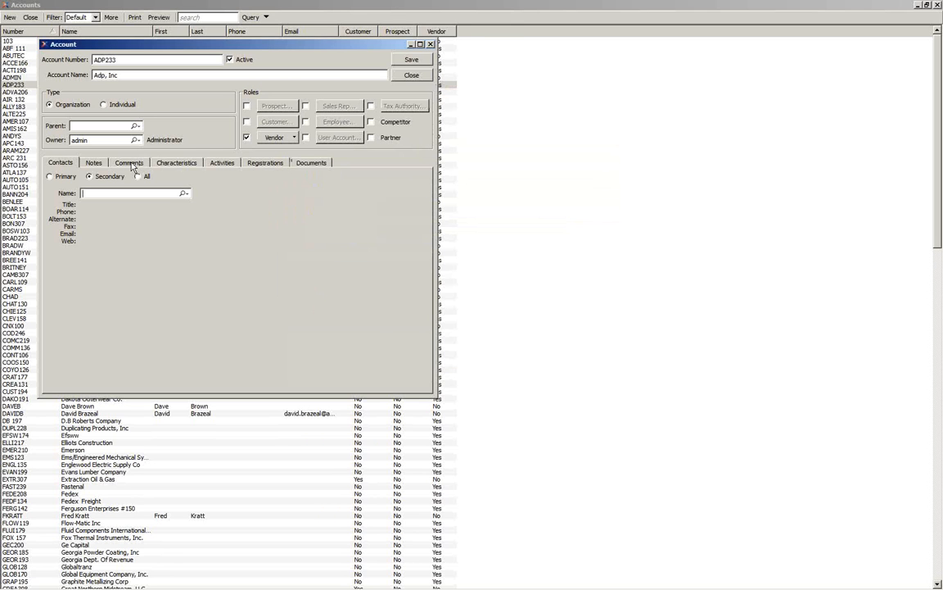
- Review the notes, comments and characteristics of the Adp, Inc account
click(129, 163)
click(93, 163)
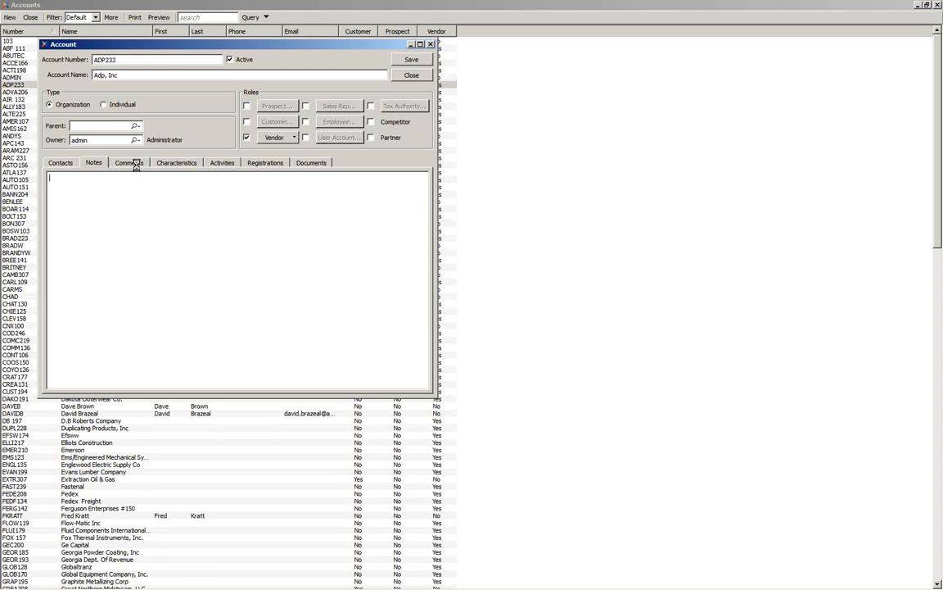
click(135, 161)
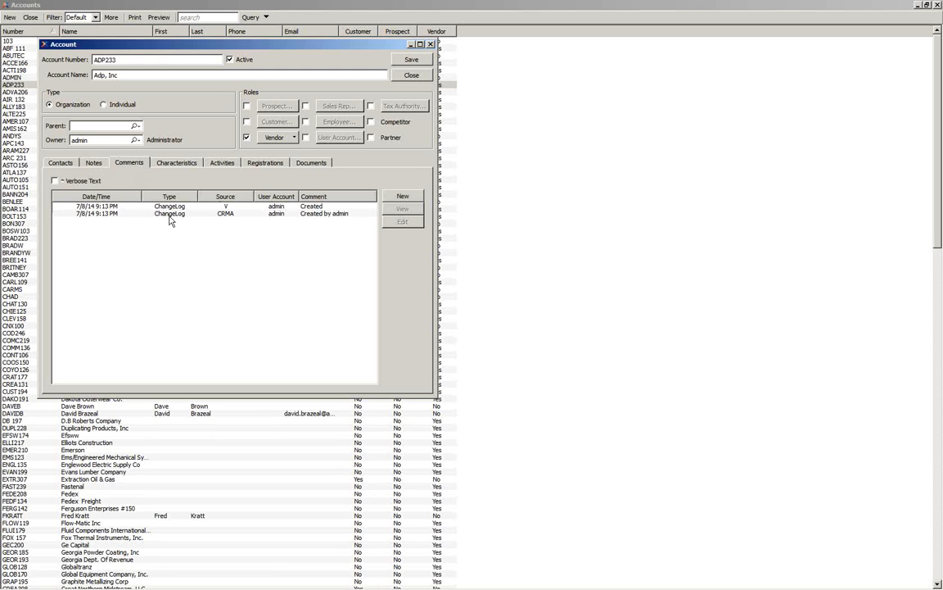
click(178, 166)
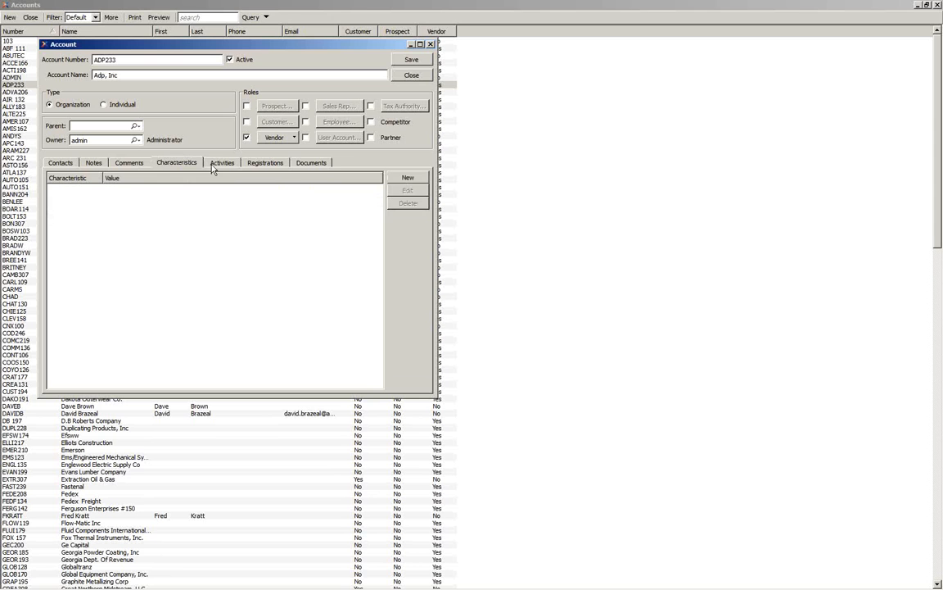
- Examine the account's activities and the options for showing to-do items, opportunities and incidents
click(212, 166)
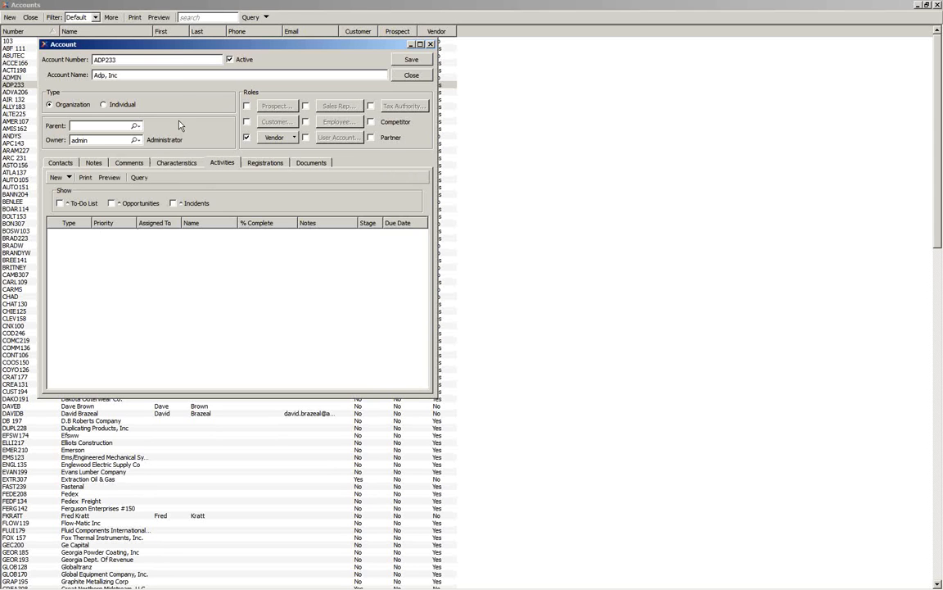
click(74, 205)
click(114, 204)
click(188, 204)
- Review the account's registrations, documents and contacts, and close the account without saving along with the accounts list
click(256, 163)
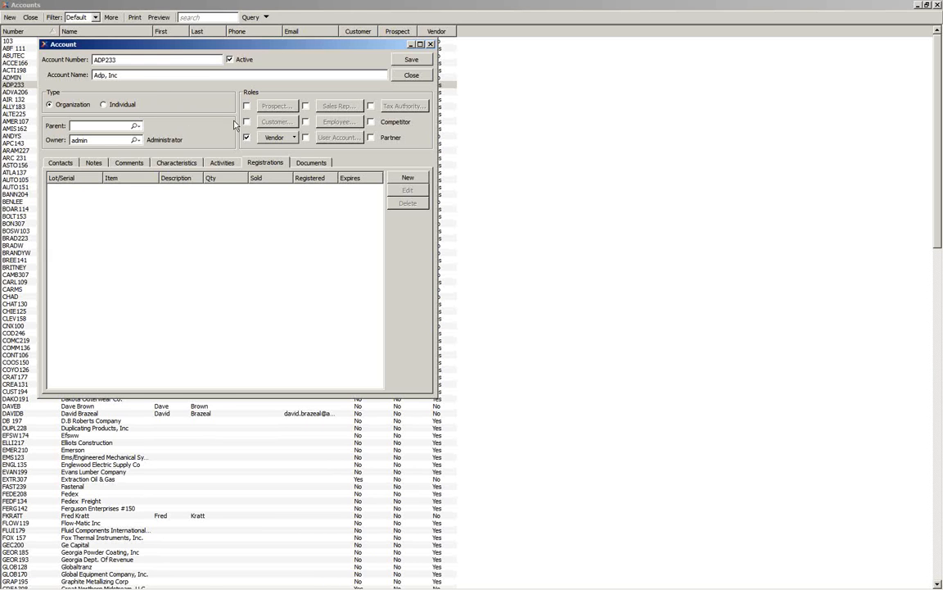
click(311, 164)
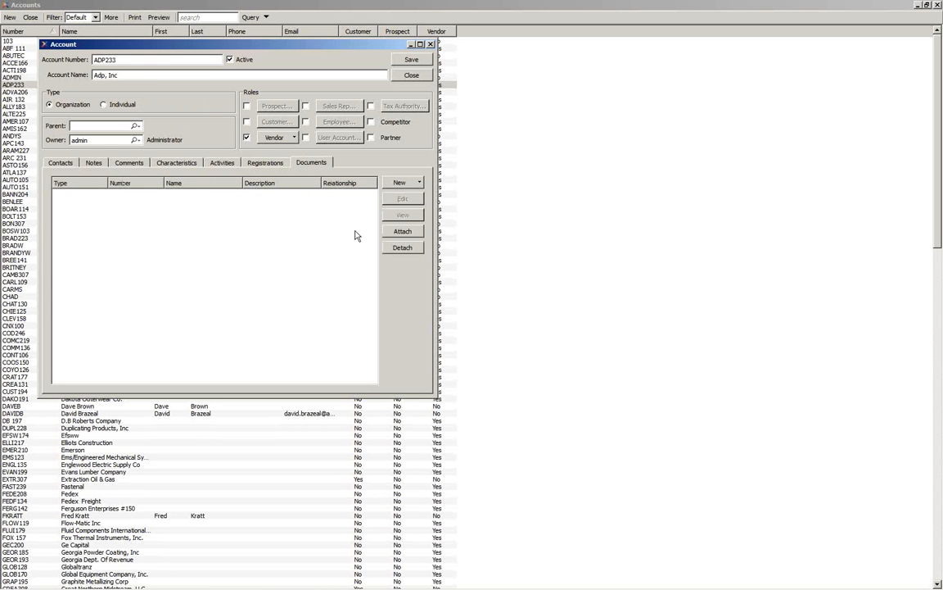
click(72, 164)
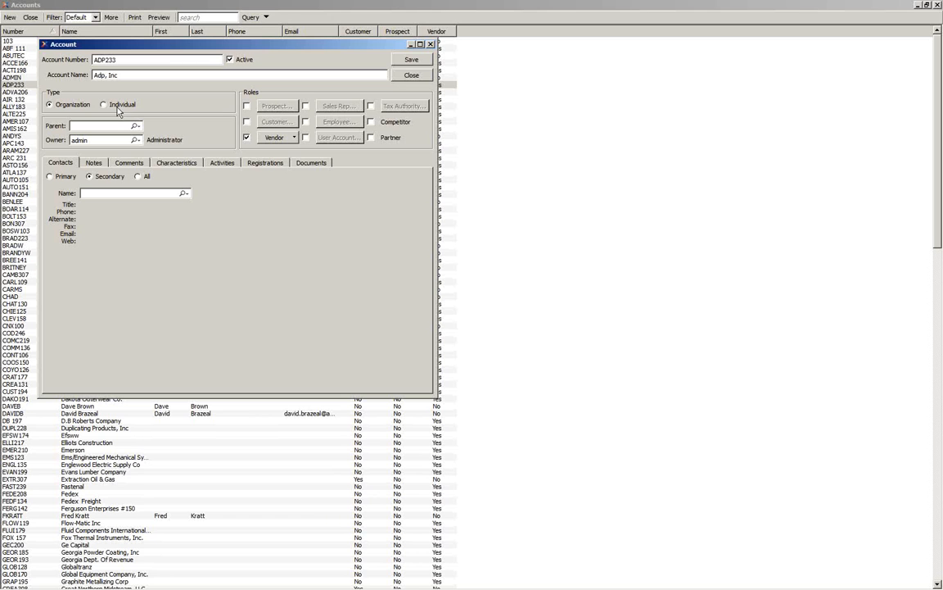
click(409, 76)
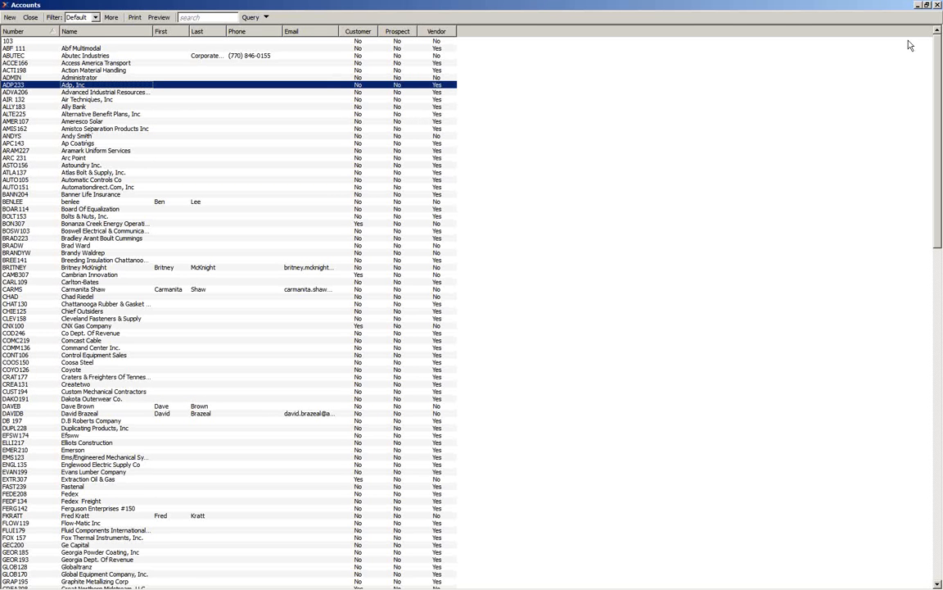
click(937, 6)
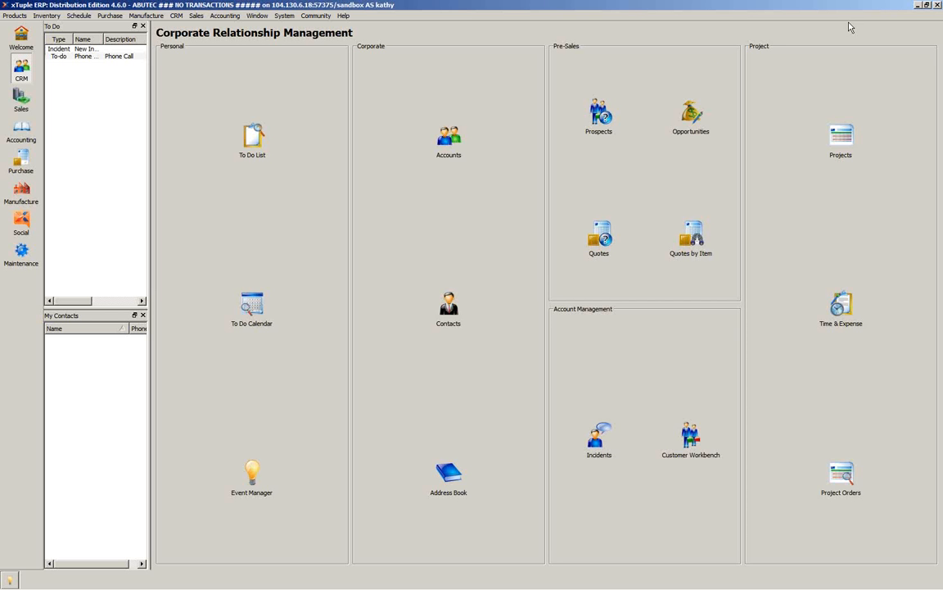
- Open the ERP calendar from the CRM module and maximize its window
click(176, 15)
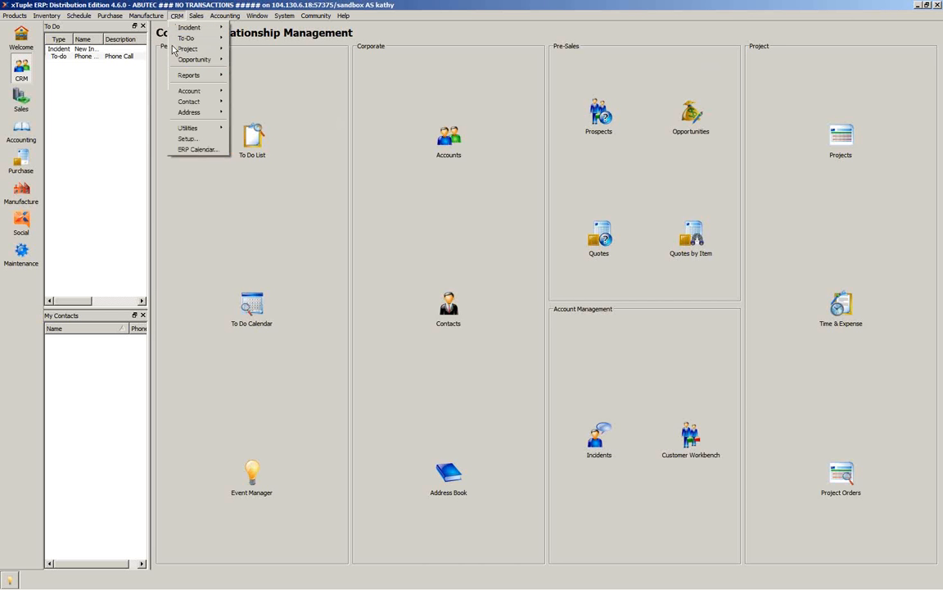
click(188, 149)
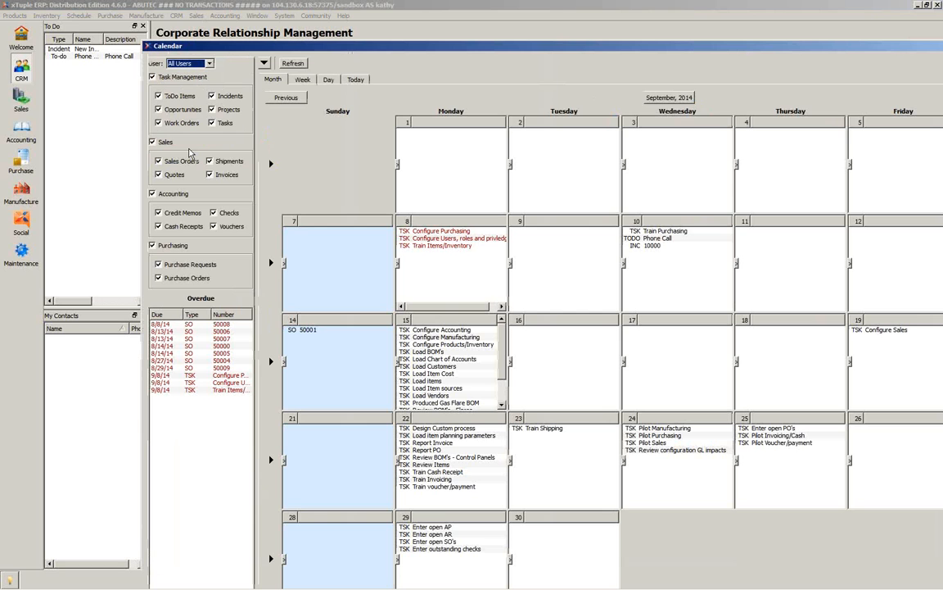
double_click(259, 47)
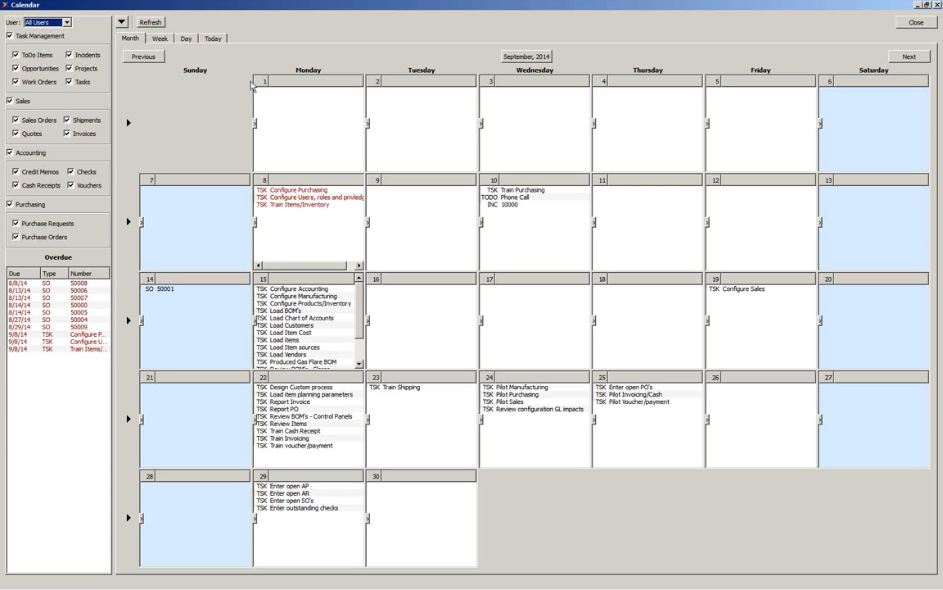
- View the calendar entries by week, day, today and month, and close the calendar
click(160, 39)
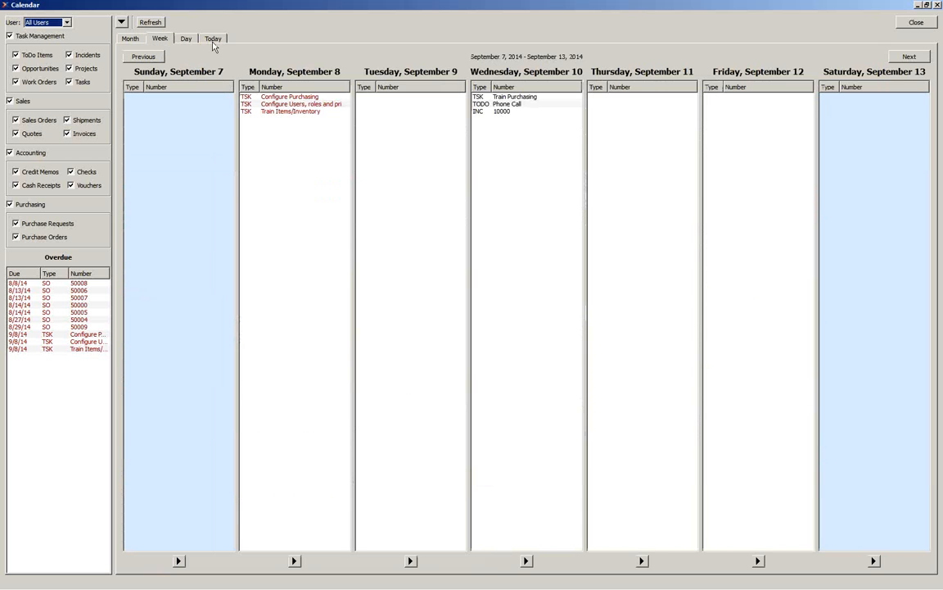
click(188, 39)
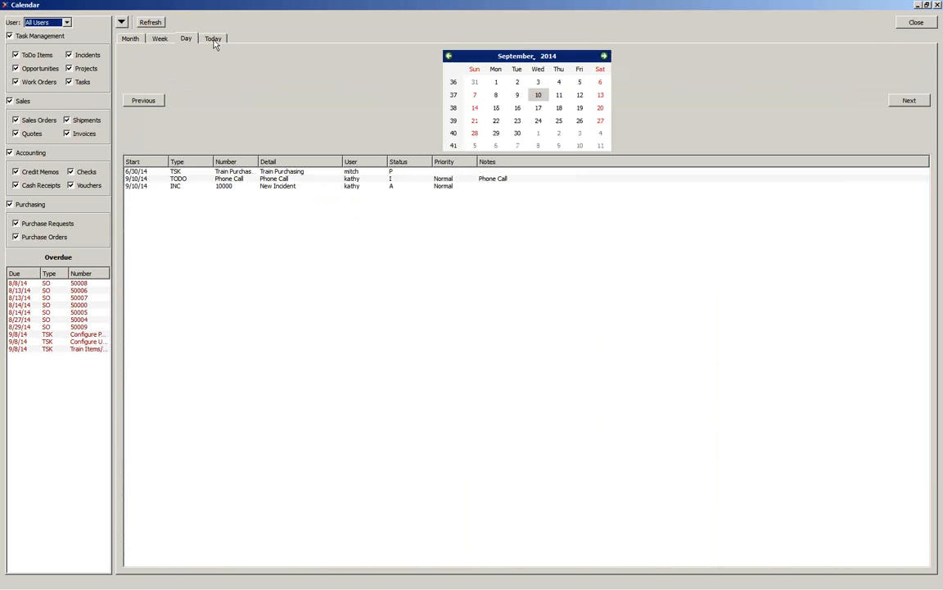
click(214, 40)
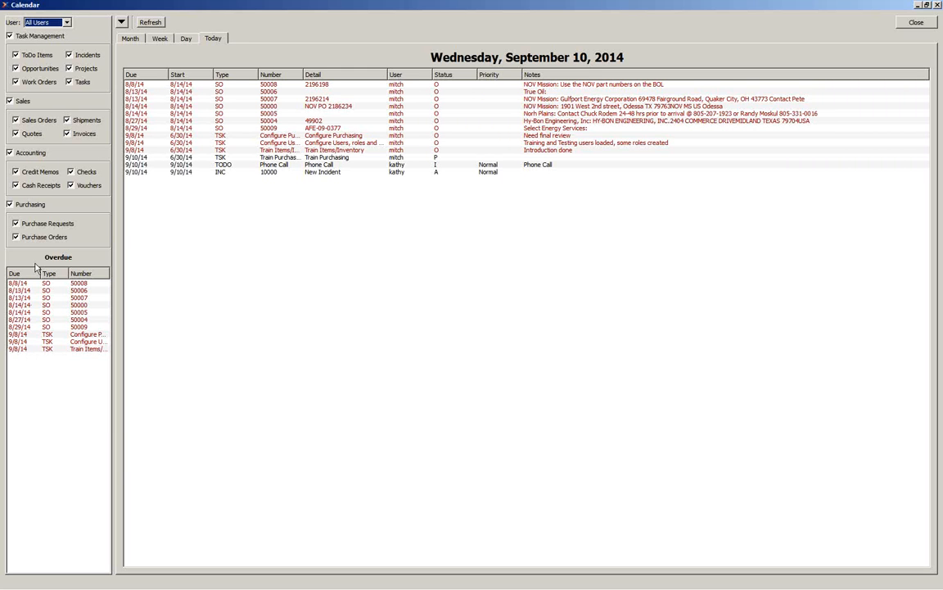
click(129, 39)
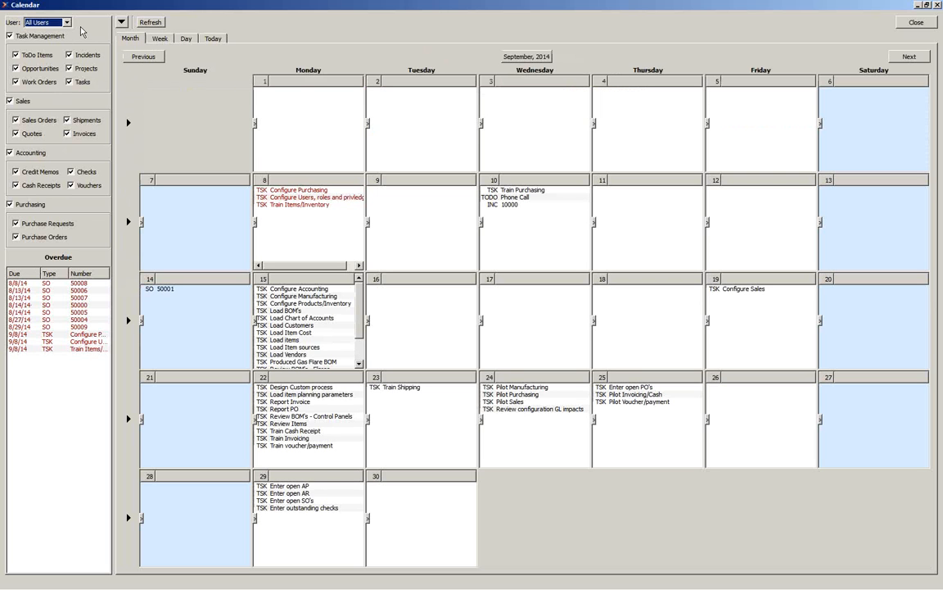
click(910, 25)
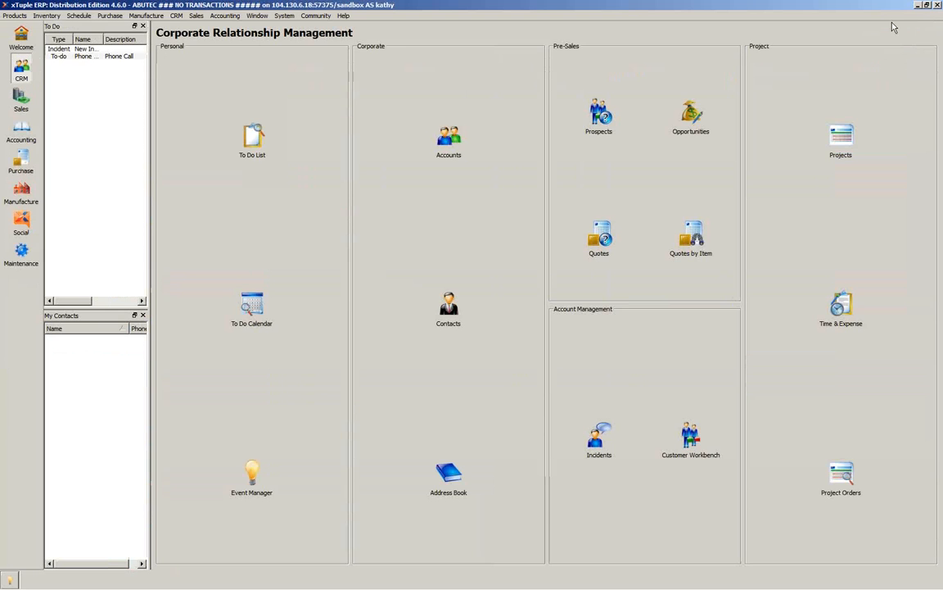